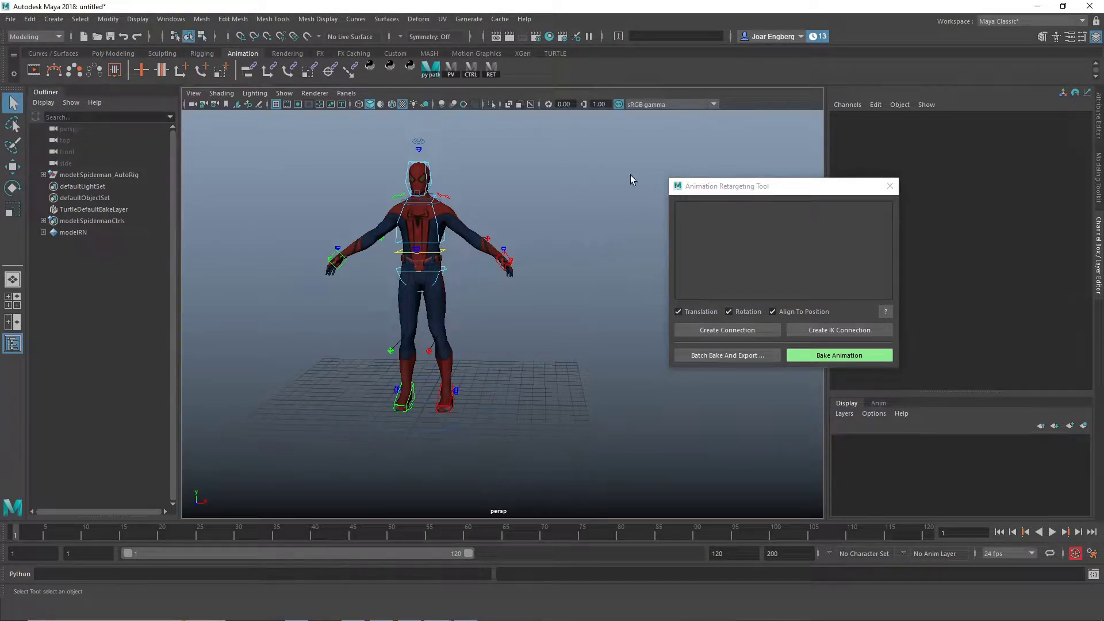
# Import the mocap file 0005_2FeetJump001.fbx from the mocap folder into the scene
pyautogui.click(10, 19)
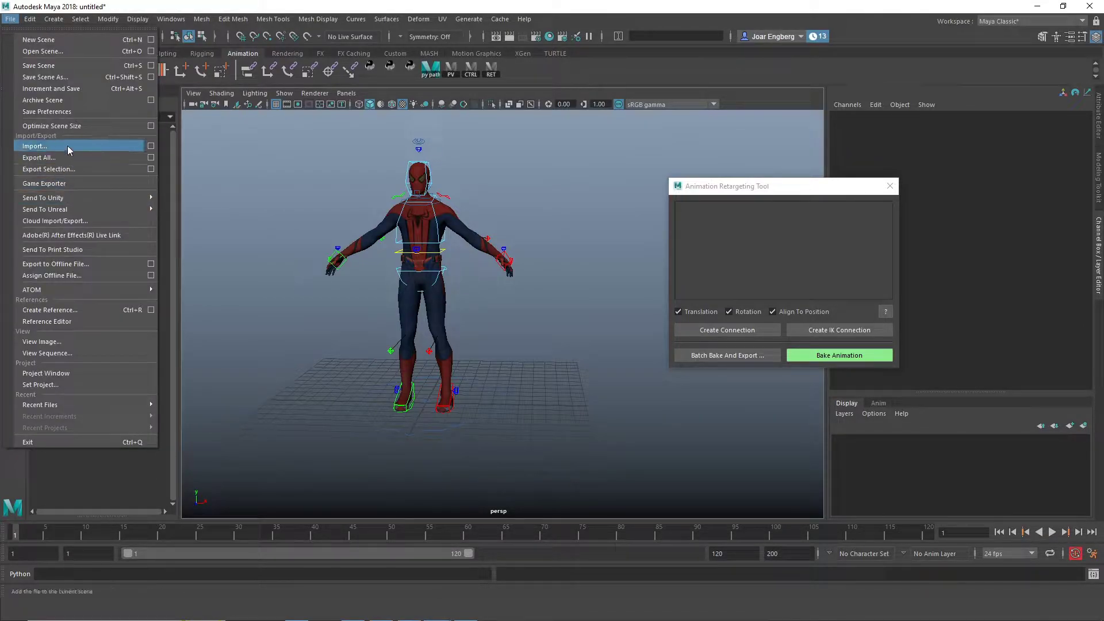
pyautogui.click(35, 144)
pyautogui.click(236, 250)
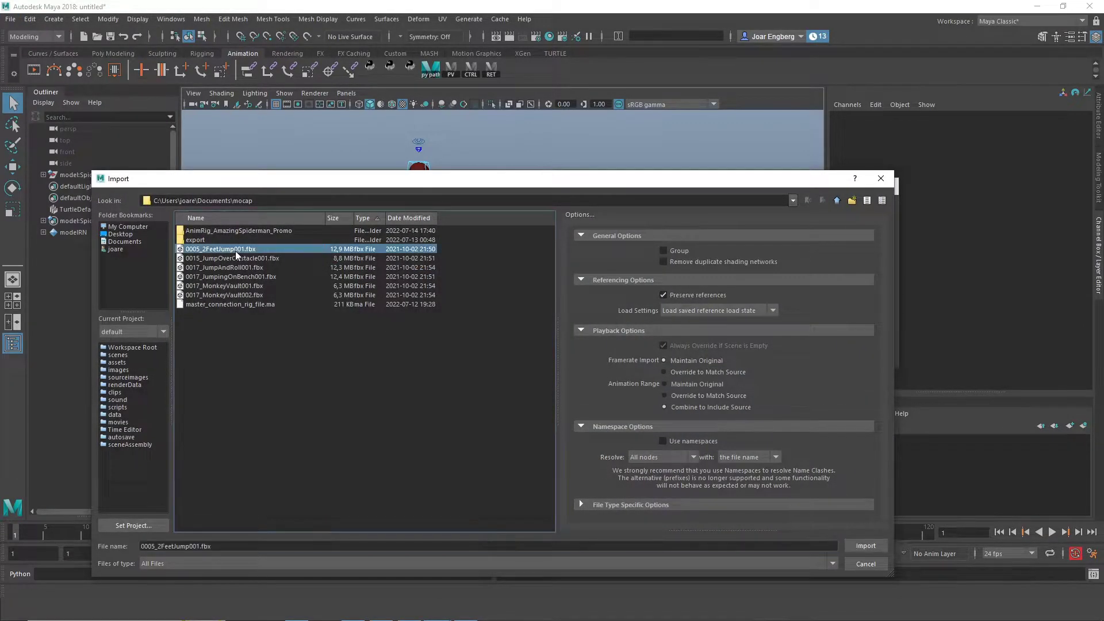
pyautogui.click(865, 546)
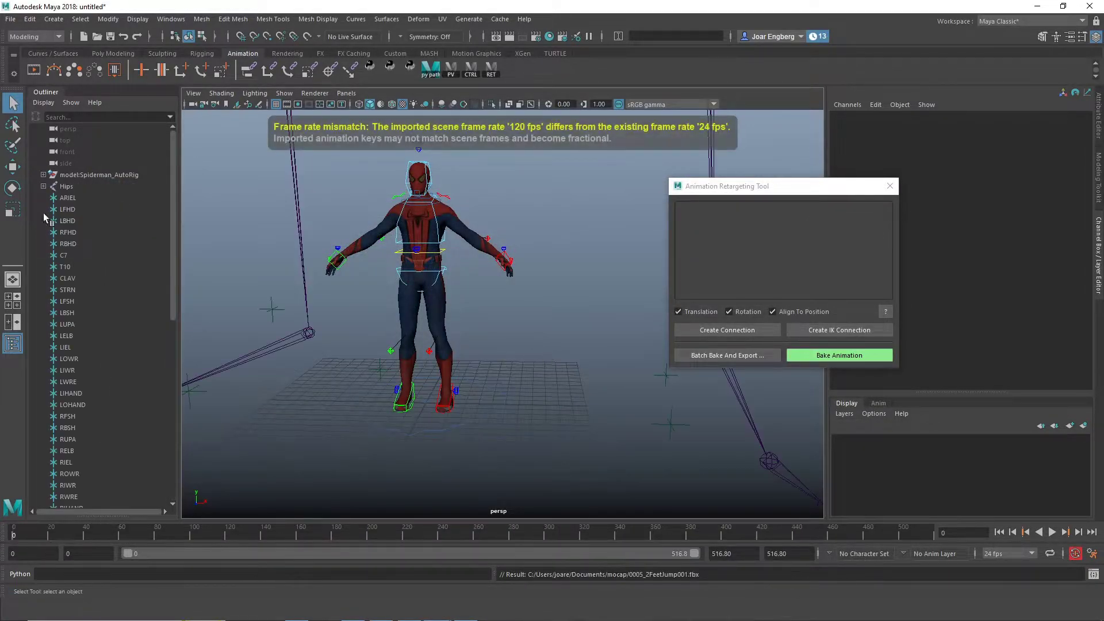
# Delete all the imported marker locators from ARIEL through RTOE, keeping the Hips skeleton
pyautogui.click(64, 198)
pyautogui.scroll(-10, 73, 429)
pyautogui.keyDown('shift'); pyautogui.click(69, 440); pyautogui.keyUp('shift')
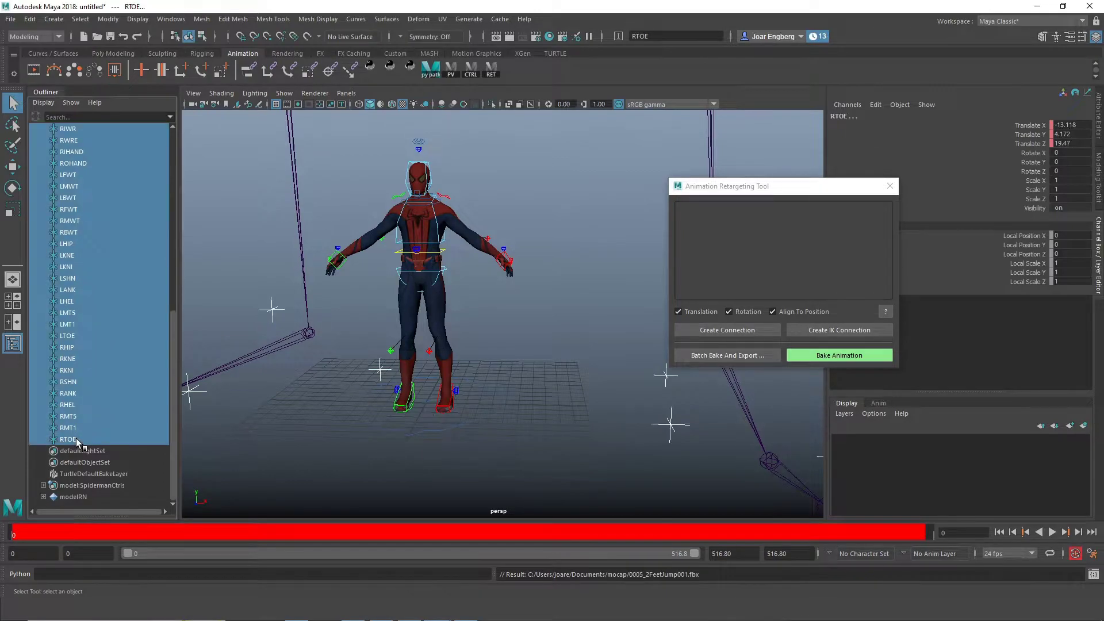
pyautogui.press('Delete')
# Group the Hips skeleton and name the new group mocap
pyautogui.scroll(-10, 537, 274)
pyautogui.keyDown('alt'); pyautogui.moveTo(518, 204); pyautogui.dragTo(499, 304, button='middle'); pyautogui.keyUp('alt')
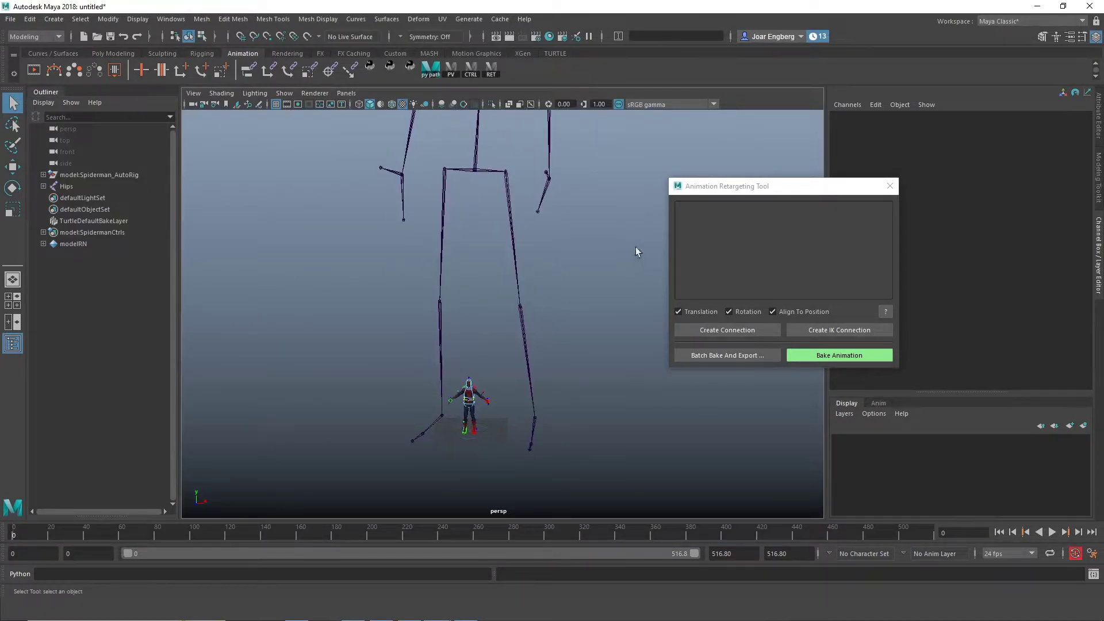
pyautogui.click(66, 186)
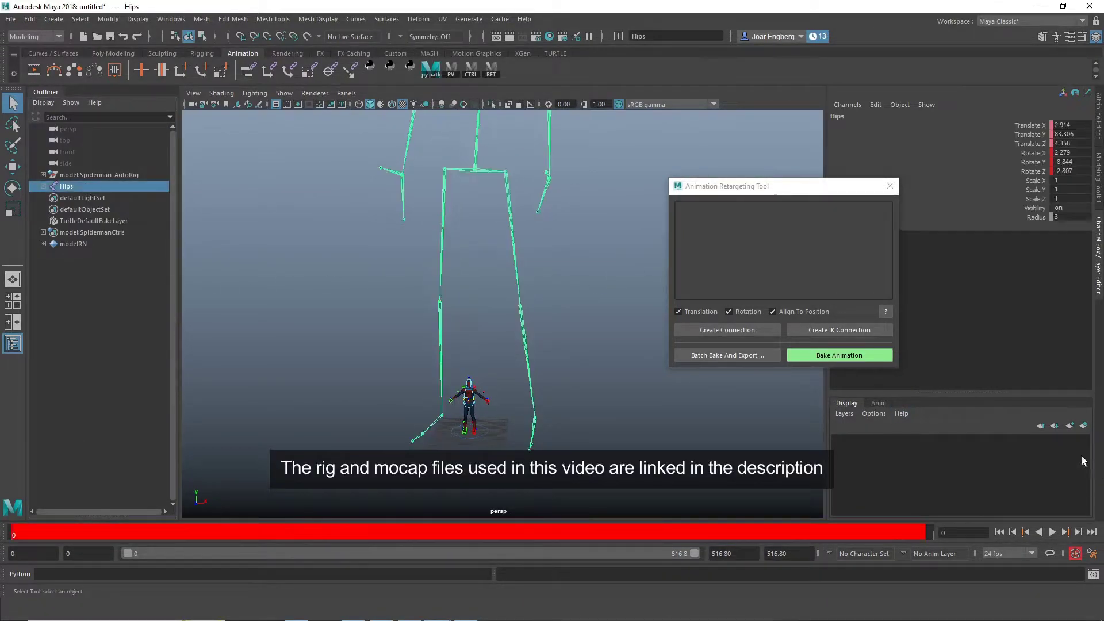
pyautogui.hotkey('ctrl', 'g')
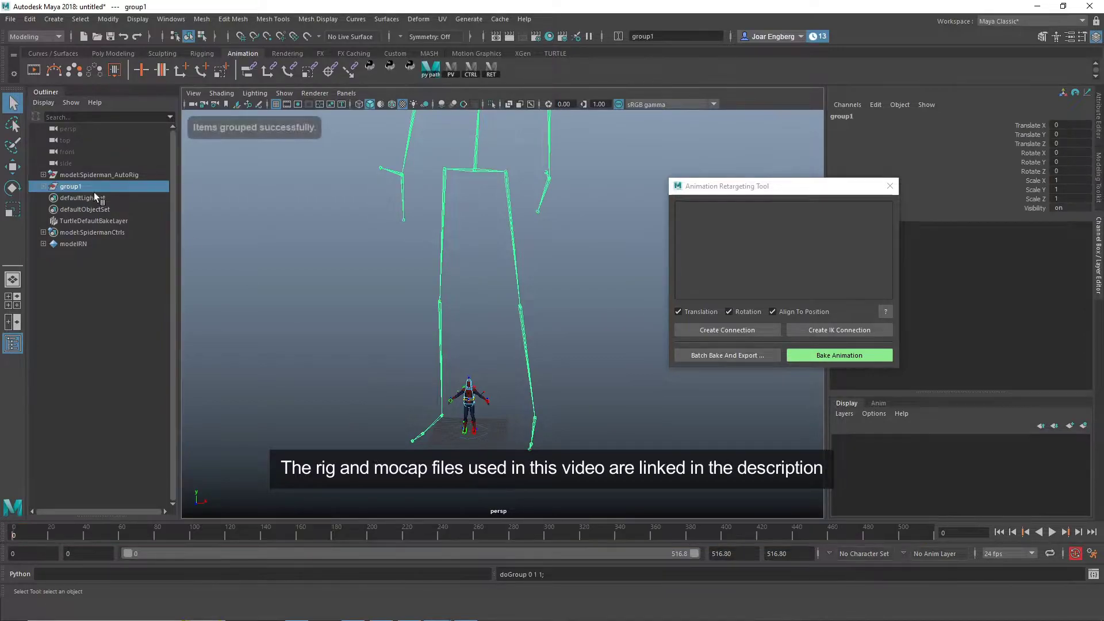
pyautogui.doubleClick(75, 186)
pyautogui.write('mocap')
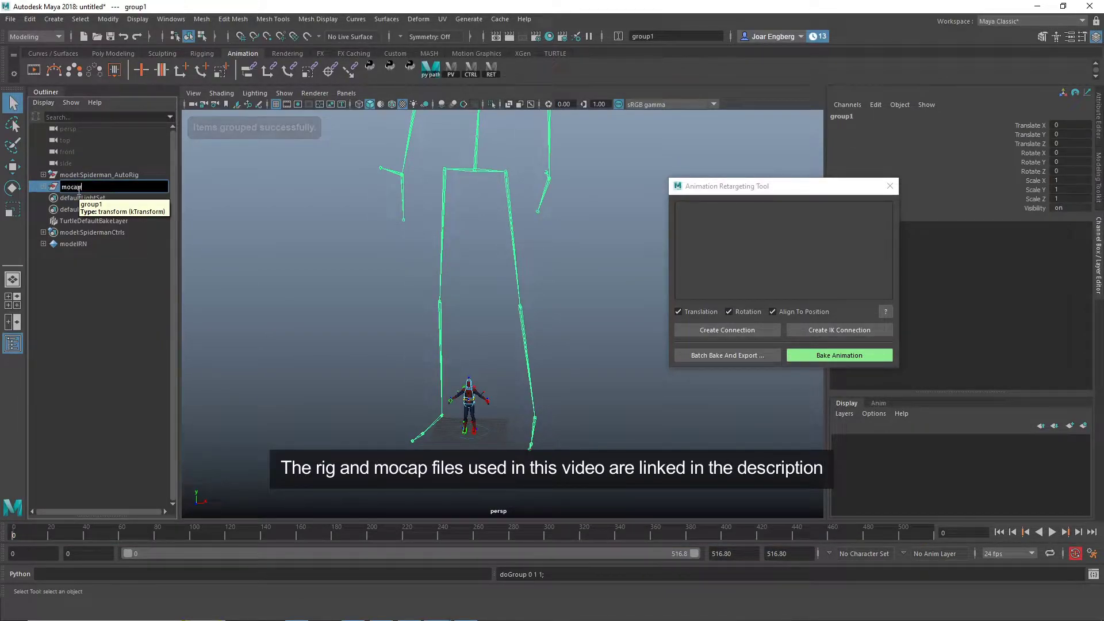
pyautogui.press('Return')
# Scale the mocap group uniformly to about 0.119 so the skeleton roughly matches the Spiderman rig's height
pyautogui.press('w')
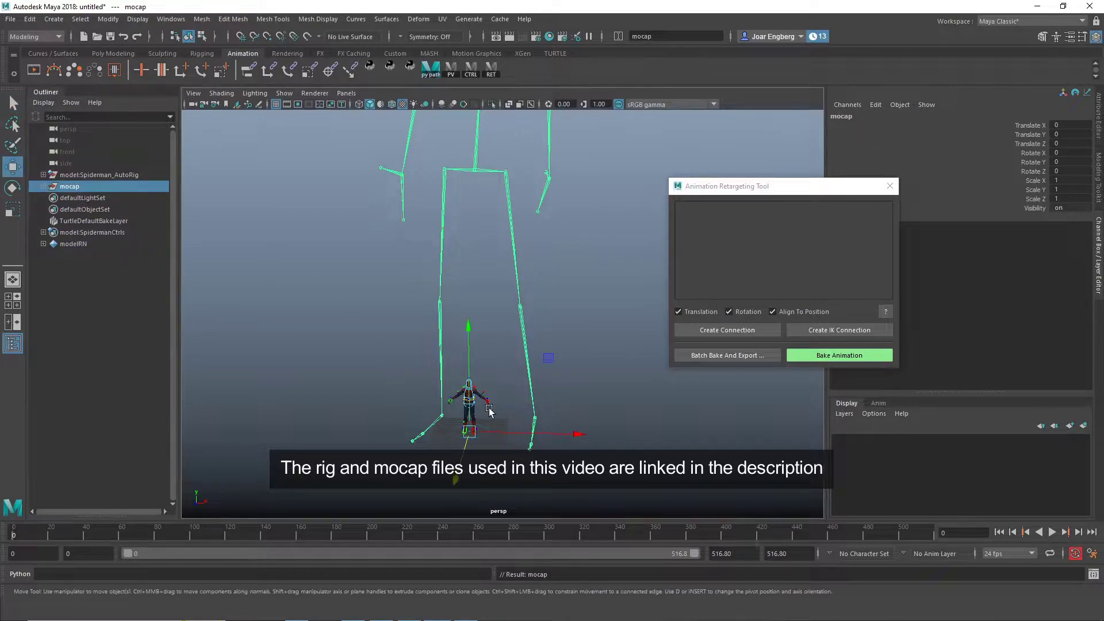
pyautogui.press('r')
pyautogui.moveTo(468, 431); pyautogui.dragTo(382, 431)
pyautogui.press('f')
pyautogui.moveTo(508, 436); pyautogui.dragTo(438, 409)
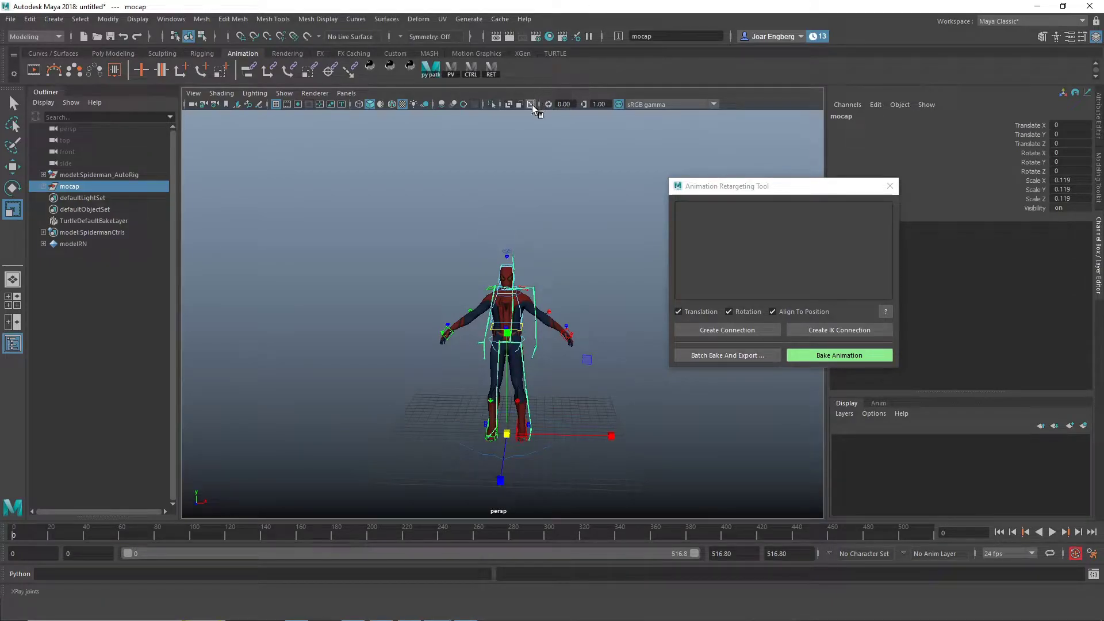
# Create a display layer for the mocap group, named skeleton and colored yellow
pyautogui.click(1083, 426)
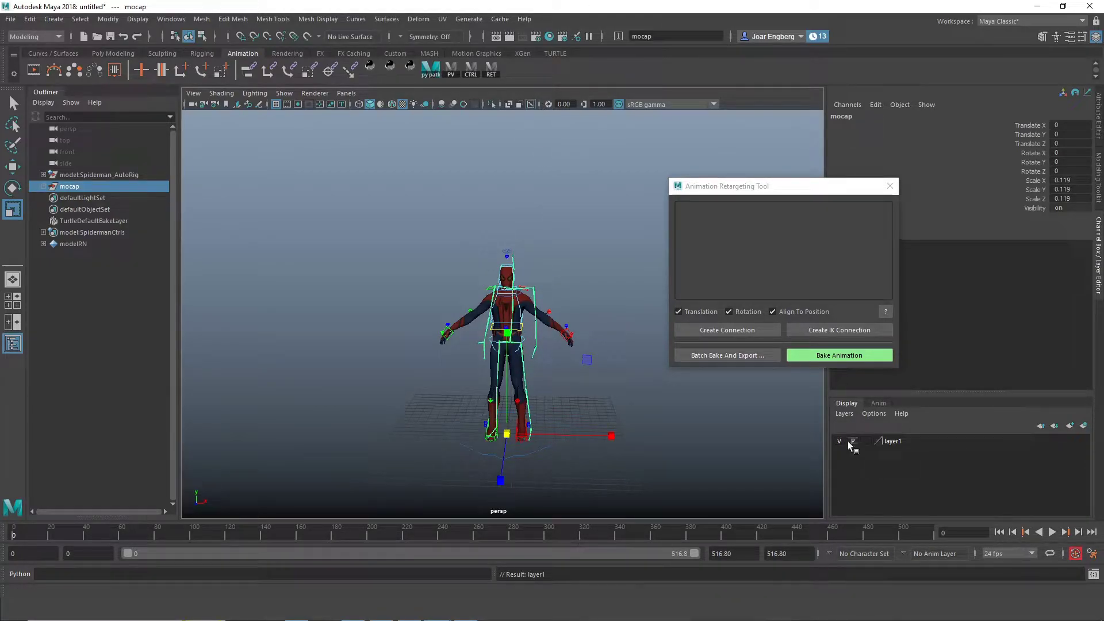
pyautogui.doubleClick(895, 442)
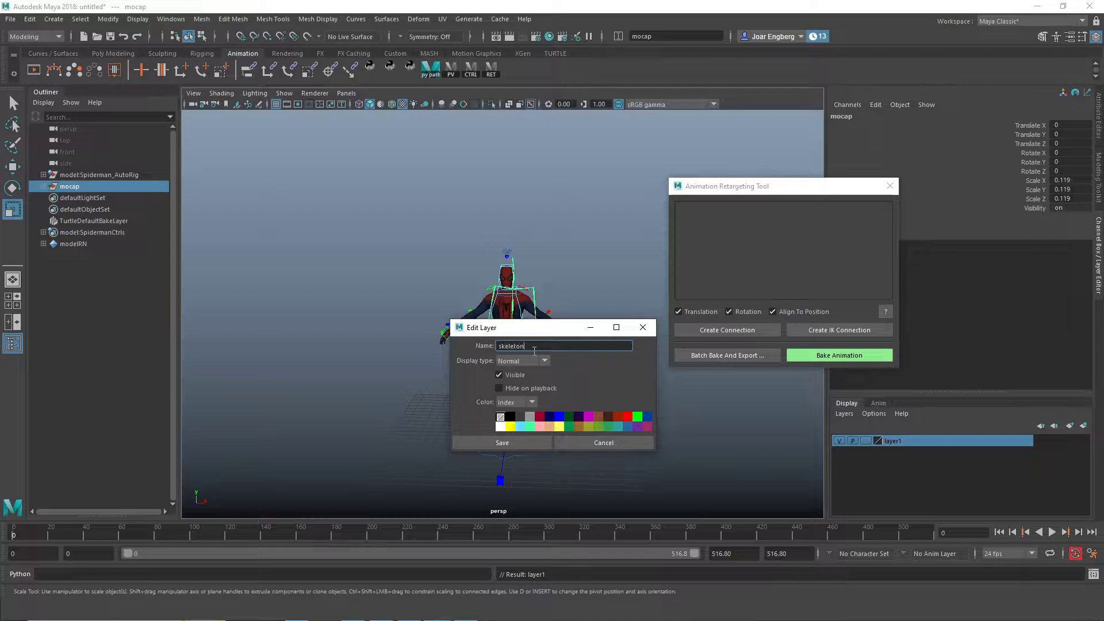
pyautogui.click(510, 426)
pyautogui.click(502, 443)
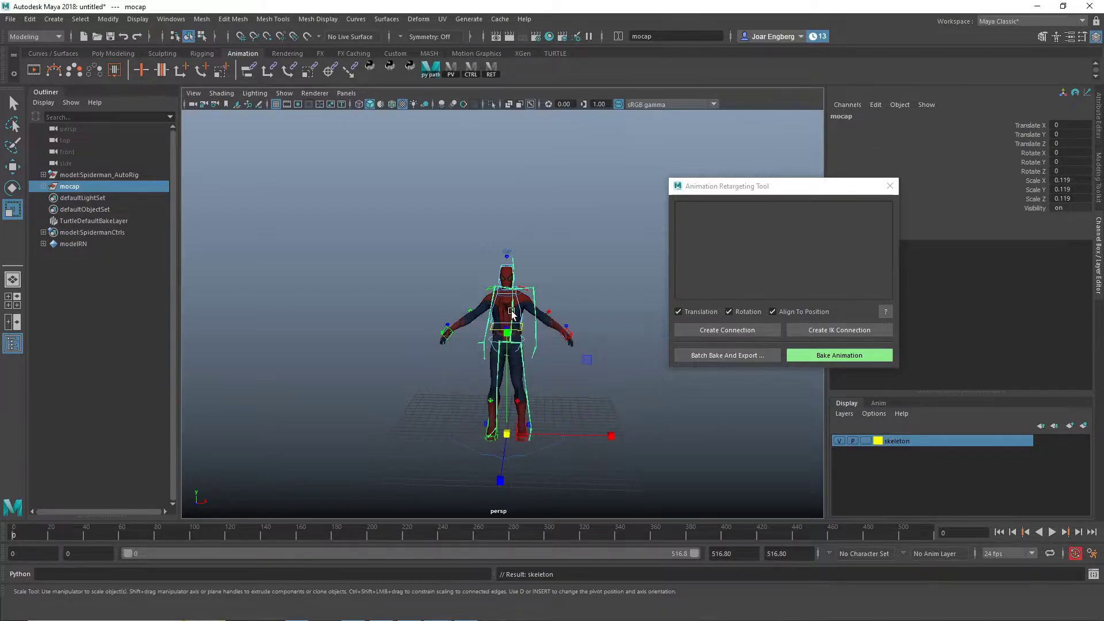
# Put the Spiderman body suit mesh on a new display layer named mesh and set the layer to reference
pyautogui.click(511, 313)
pyautogui.click(1083, 425)
pyautogui.click(932, 443)
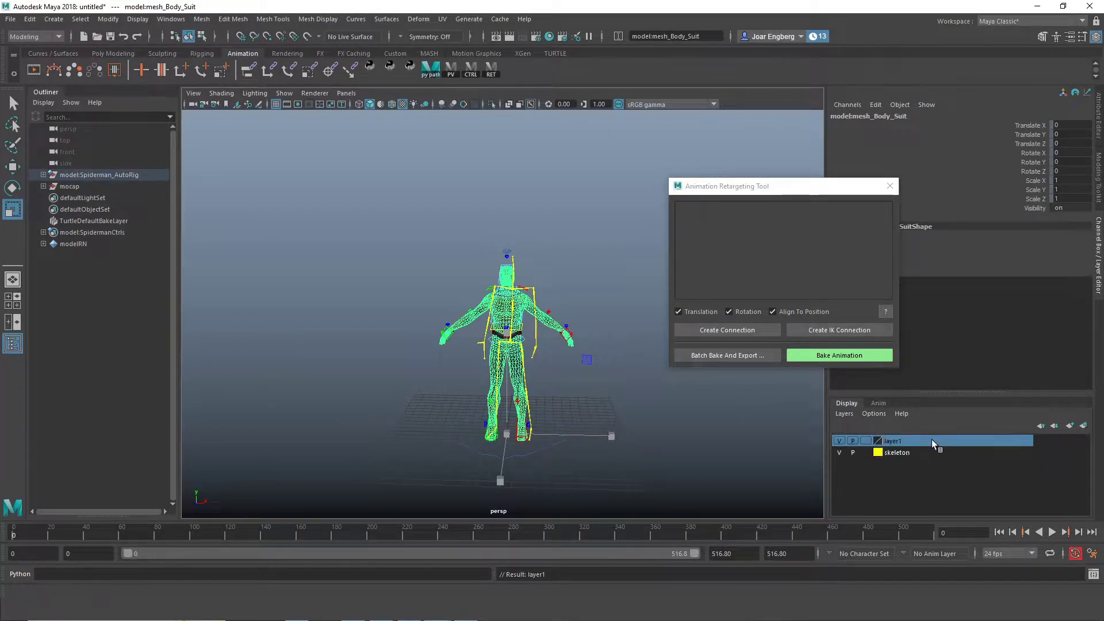
pyautogui.doubleClick(932, 442)
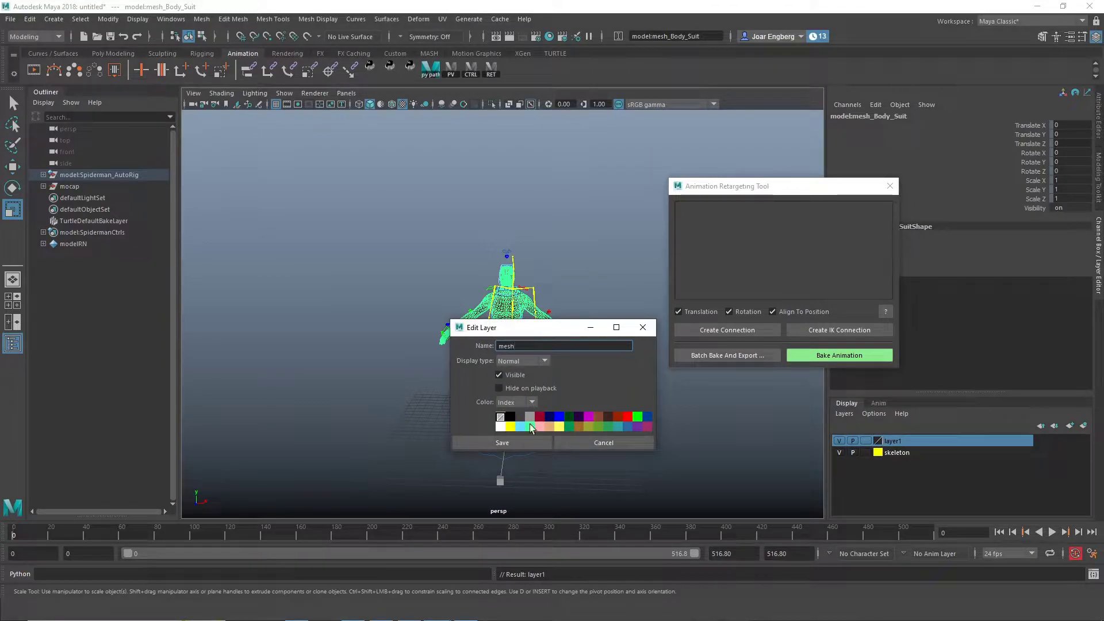
pyautogui.write('mesh')
pyautogui.click(529, 442)
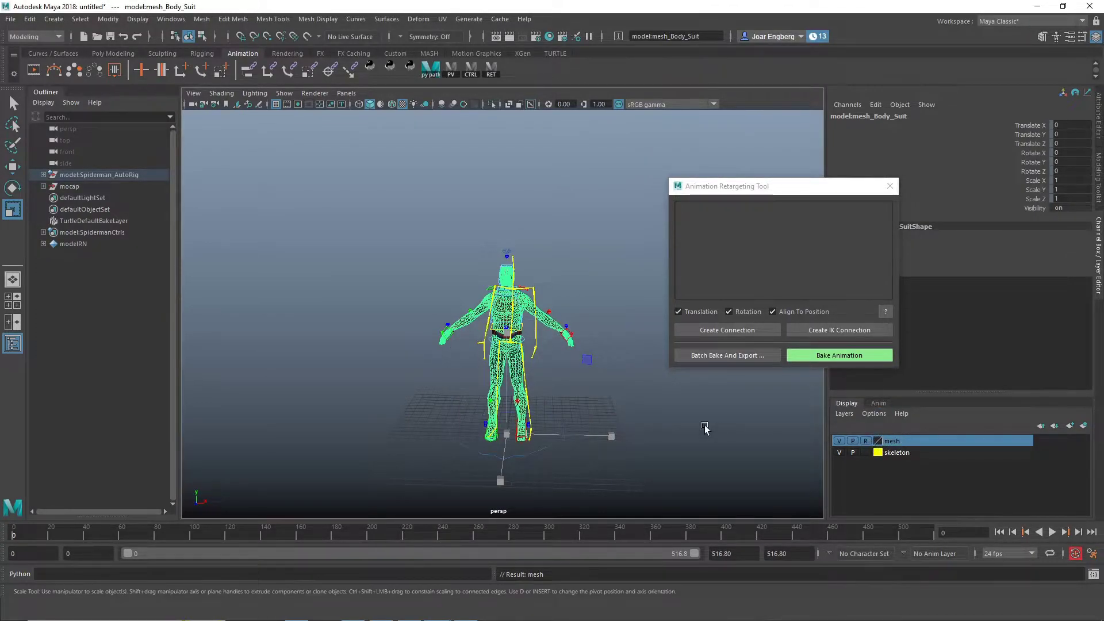
pyautogui.click(661, 431)
# Move the mocap group to about -0.369 in X and scale it uniformly to about 0.116 to fit the rig
pyautogui.click(86, 186)
pyautogui.scroll(3, 525, 385)
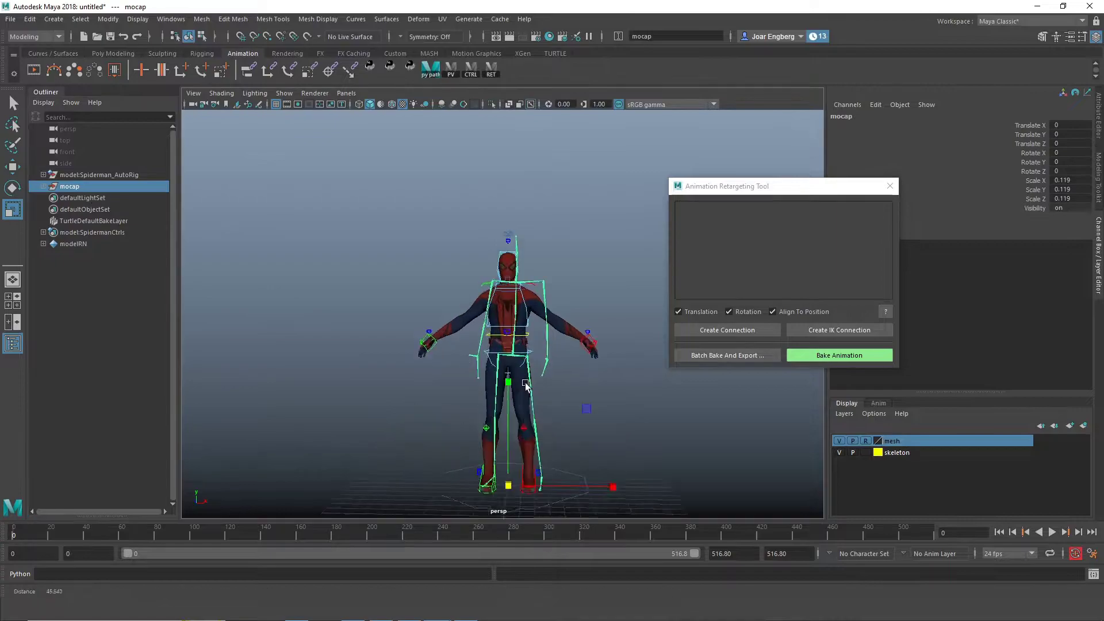
pyautogui.scroll(5, 552, 368)
pyautogui.press('w')
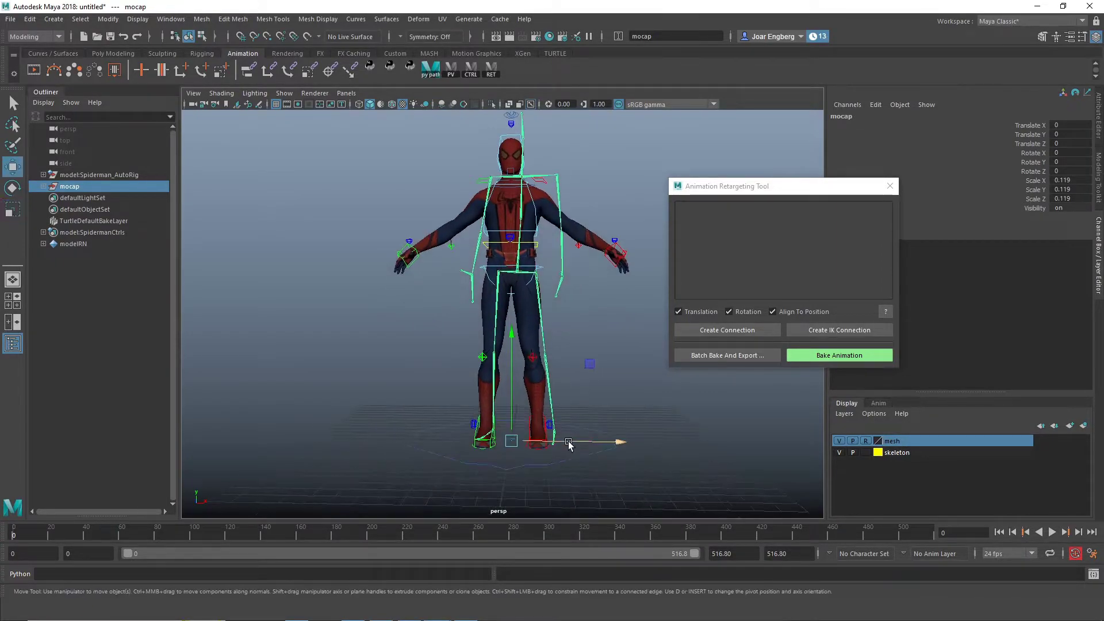
pyautogui.moveTo(569, 444); pyautogui.dragTo(566, 440)
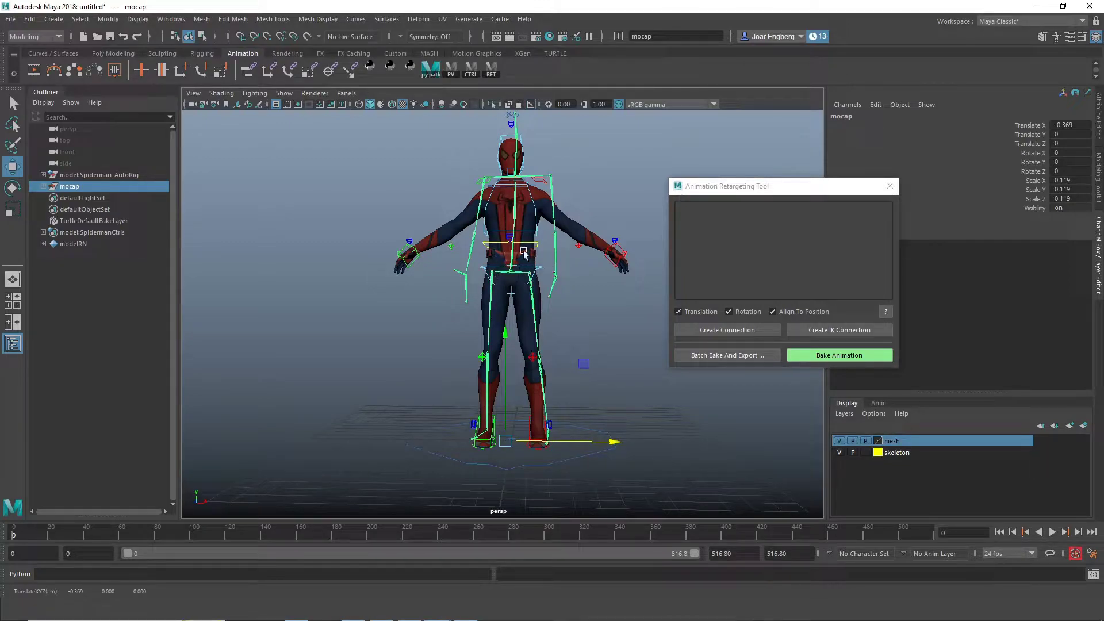
pyautogui.press('r')
pyautogui.moveTo(505, 441); pyautogui.dragTo(494, 443)
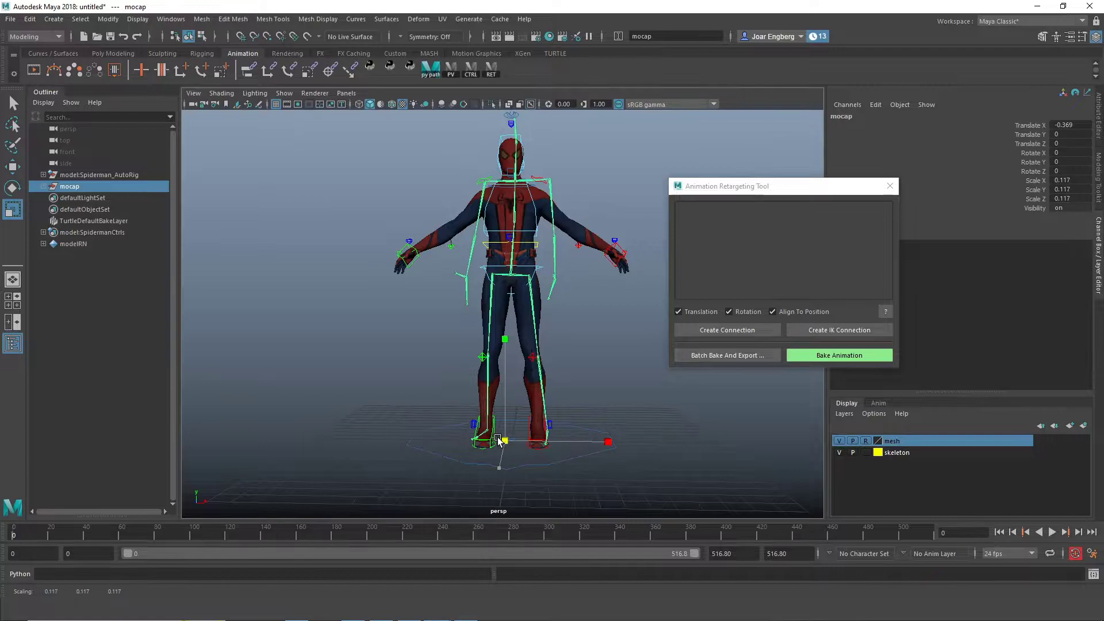
# Align the mocap group with the rig from the side and front, at about -0.228 in Z and -0.367 in X
pyautogui.keyDown('alt'); pyautogui.moveTo(541, 419); pyautogui.dragTo(461, 406); pyautogui.keyUp('alt')
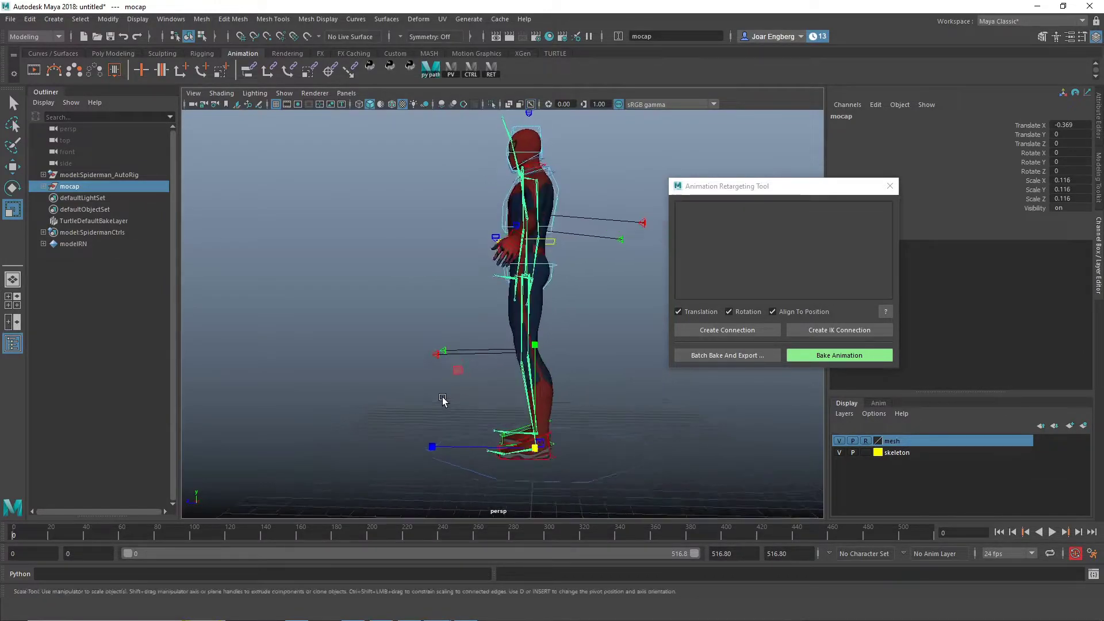
pyautogui.press('w')
pyautogui.moveTo(490, 448); pyautogui.dragTo(486, 449)
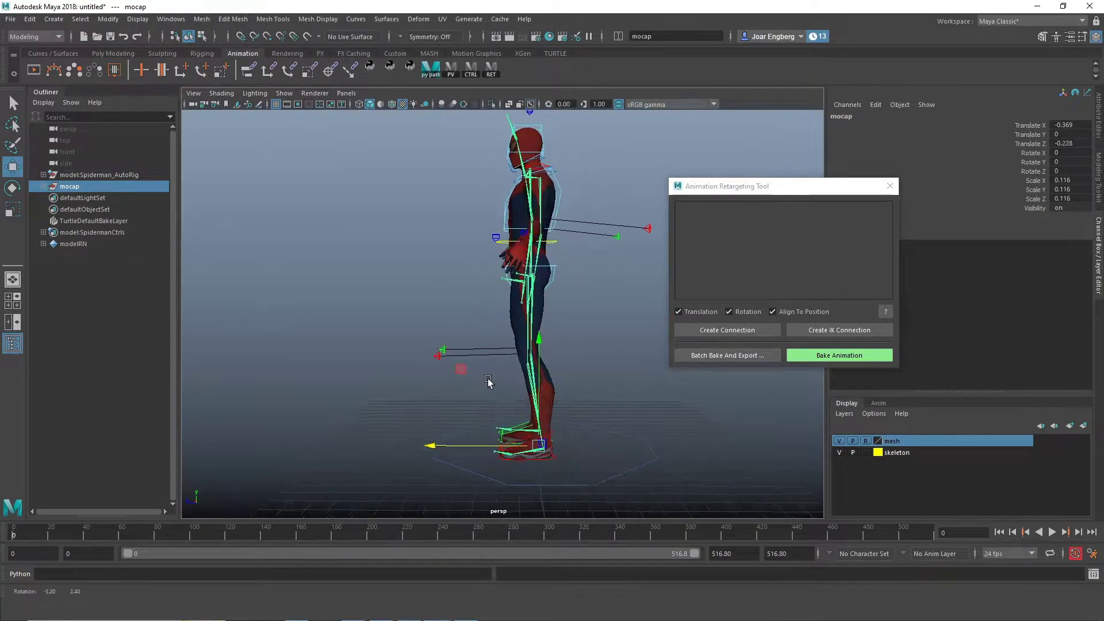
pyautogui.keyDown('alt'); pyautogui.moveTo(488, 371); pyautogui.dragTo(554, 378); pyautogui.keyUp('alt')
pyautogui.moveTo(563, 435); pyautogui.dragTo(565, 436)
pyautogui.keyDown('alt'); pyautogui.moveTo(579, 303); pyautogui.dragTo(568, 323, button='middle'); pyautogui.keyUp('alt')
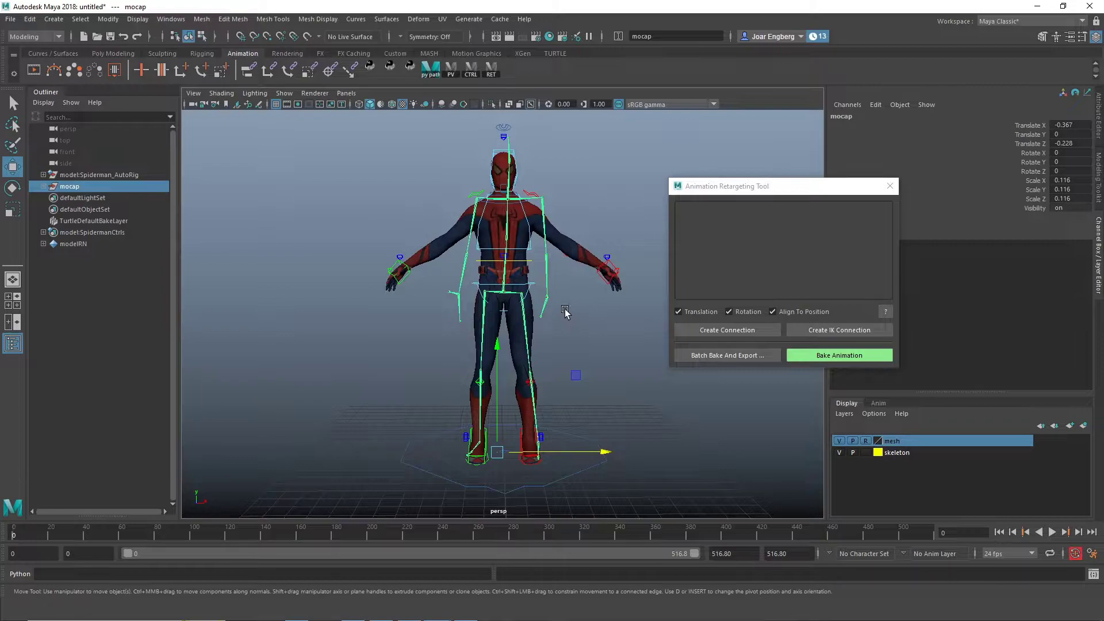
pyautogui.click(572, 323)
# Create an IK connection from the mocap RightFoot joint to the rig's right foot control
pyautogui.scroll(5, 584, 414)
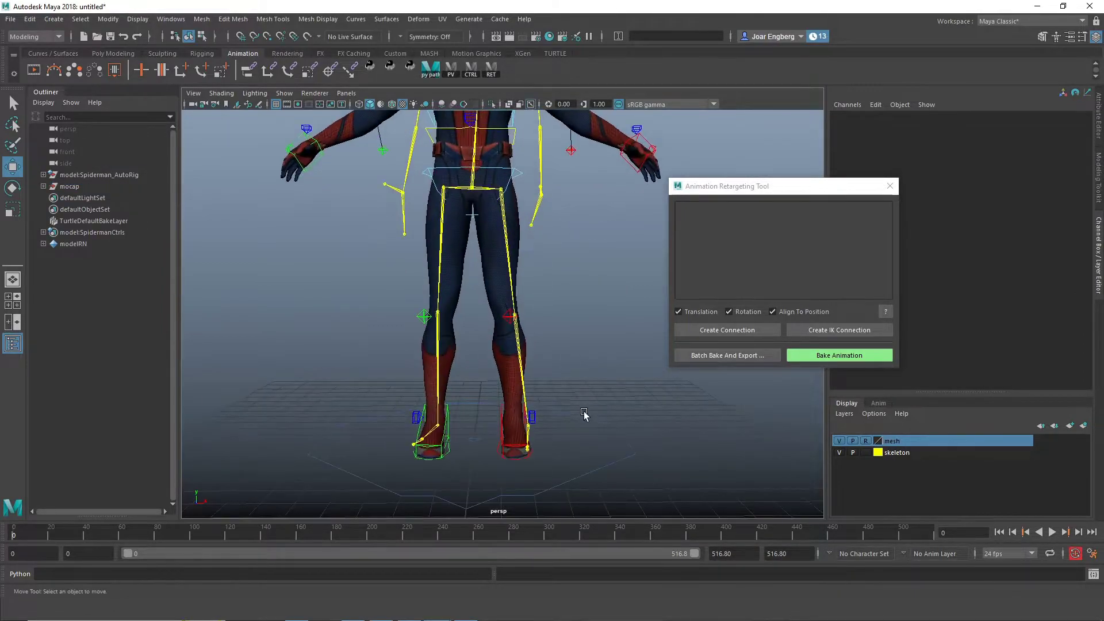
pyautogui.scroll(3, 584, 414)
pyautogui.keyDown('alt'); pyautogui.moveTo(584, 414); pyautogui.dragTo(516, 375); pyautogui.keyUp('alt')
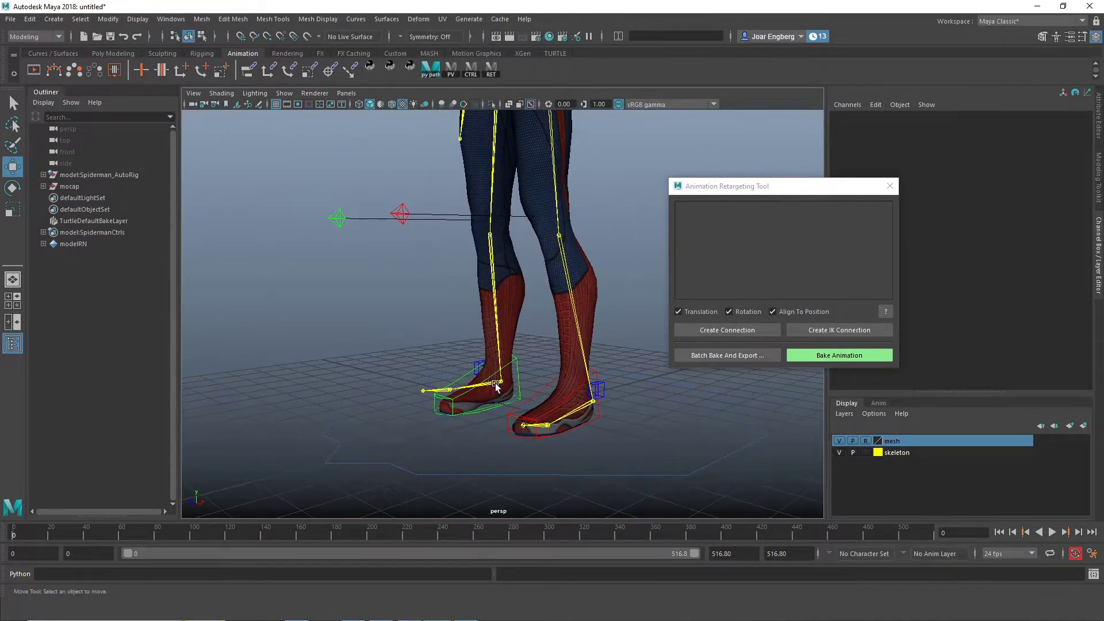
pyautogui.click(496, 384)
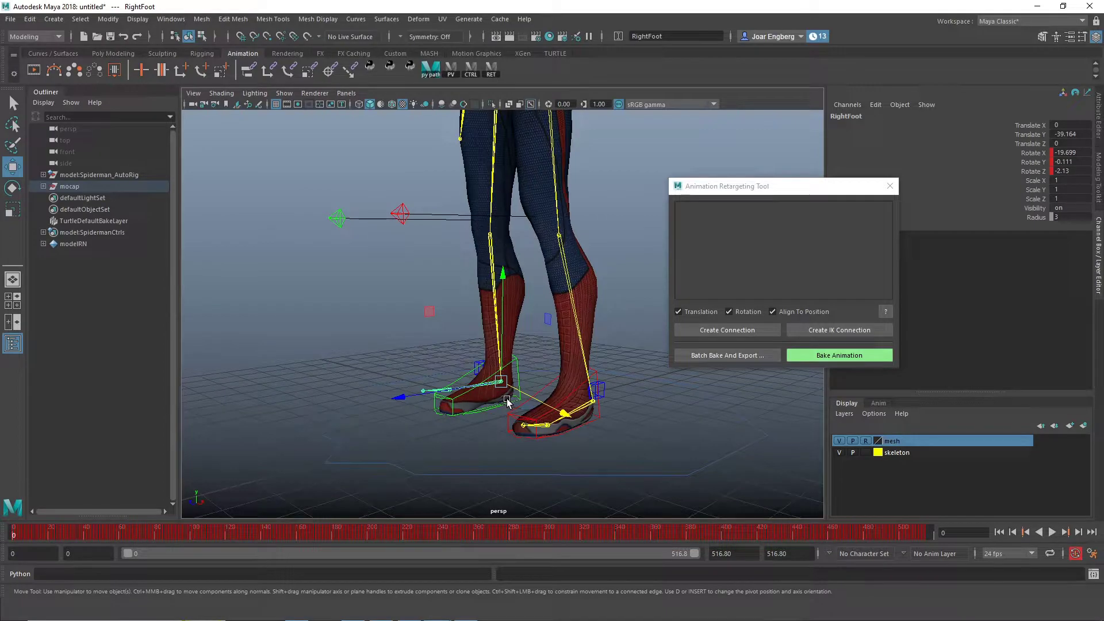
pyautogui.click(500, 409)
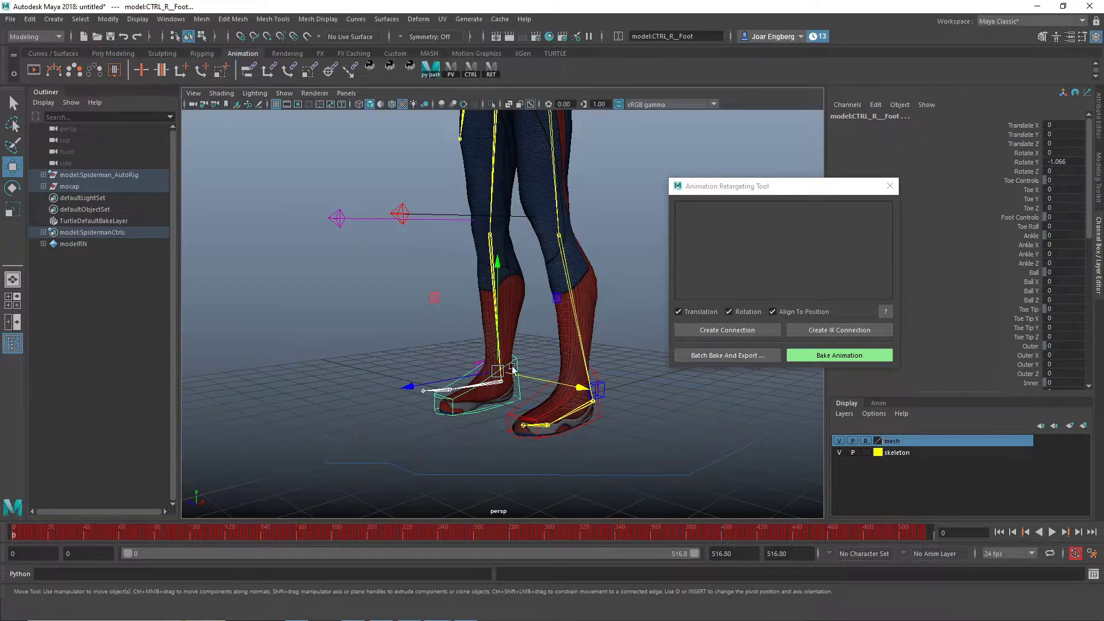
pyautogui.click(855, 330)
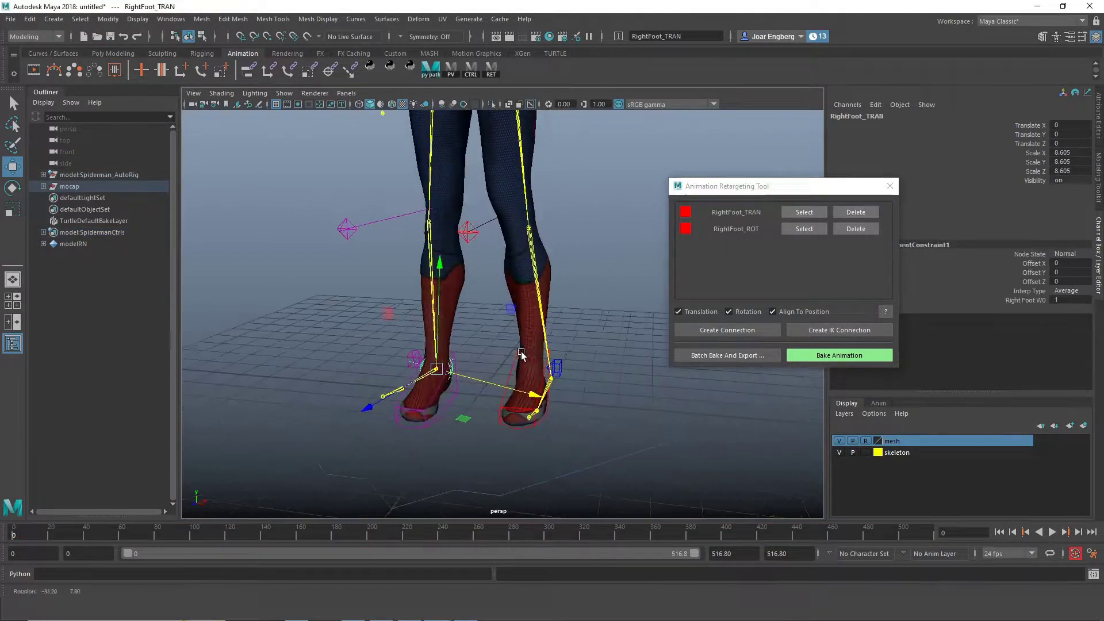
# Rotate the RightFoot_ROT connection about Y to turn the rig's right foot outward along the mocap foot
pyautogui.click(804, 229)
pyautogui.press('e')
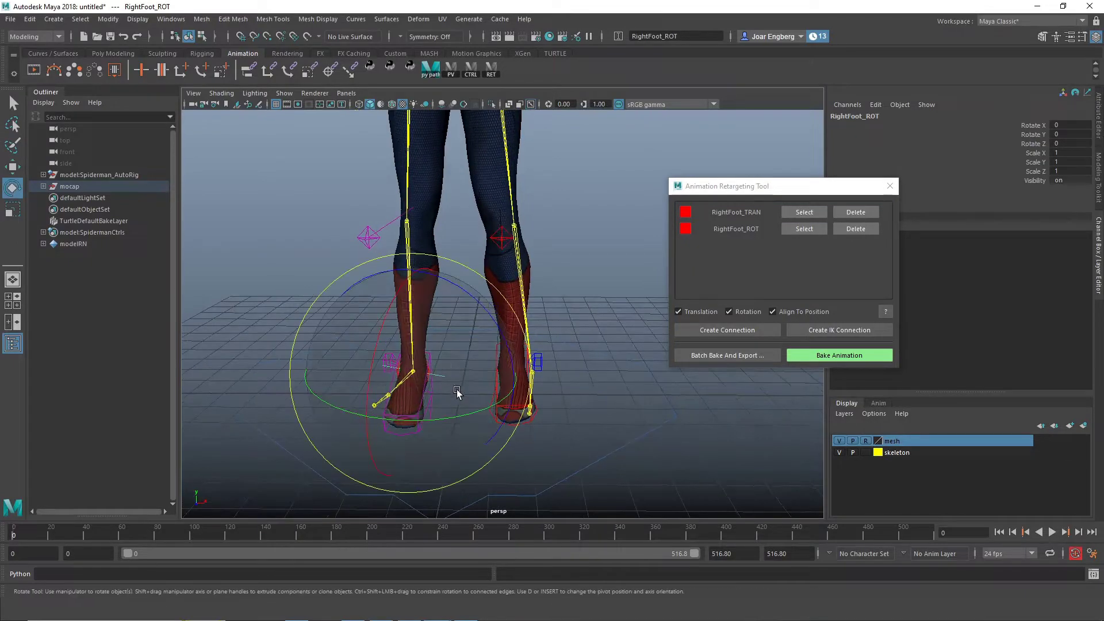
pyautogui.press('w')
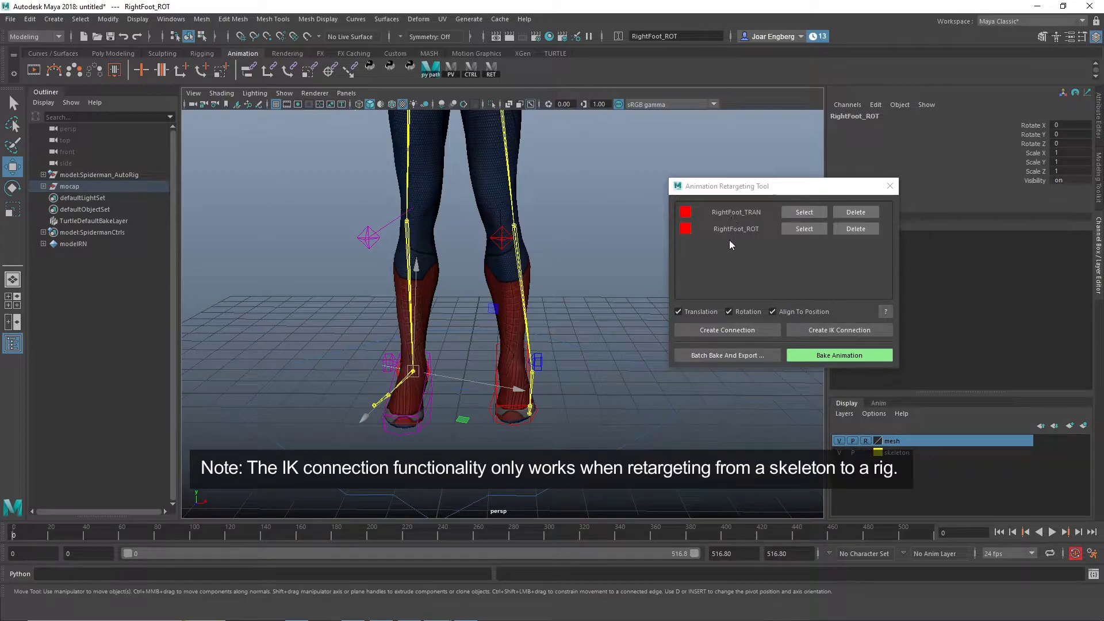
pyautogui.click(804, 229)
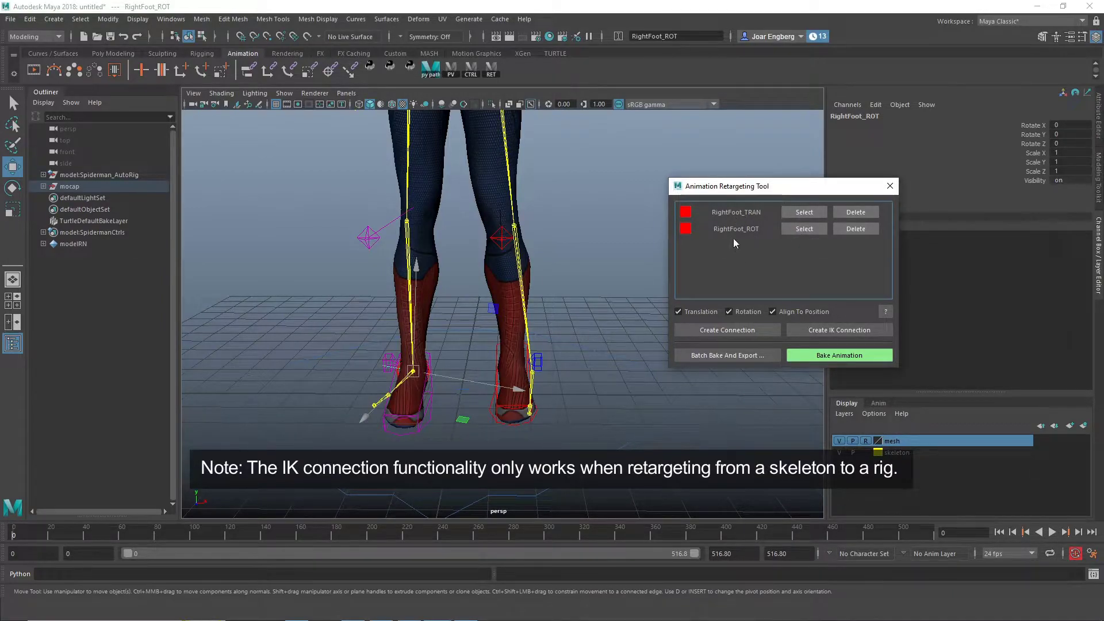
pyautogui.press('e')
pyautogui.moveTo(454, 415); pyautogui.dragTo(402, 422)
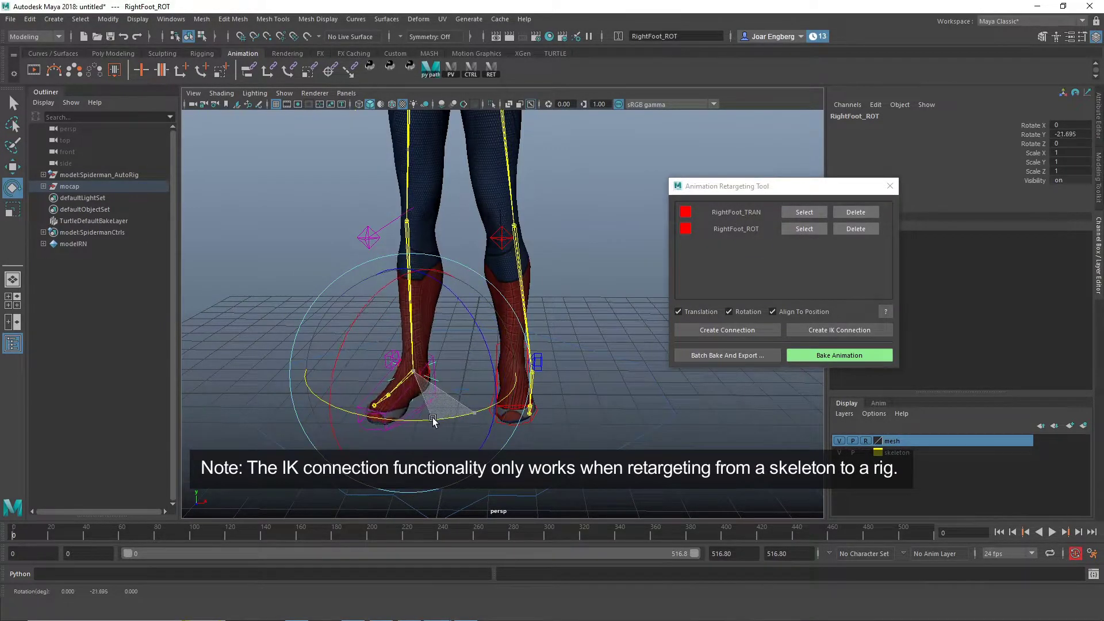
# Move the RightFoot_TRAN connection slightly to line up the rig's right foot with the mocap foot joint
pyautogui.click(787, 215)
pyautogui.press('w')
pyautogui.keyDown('alt'); pyautogui.moveTo(385, 362); pyautogui.dragTo(521, 348); pyautogui.keyUp('alt')
pyautogui.moveTo(372, 374); pyautogui.dragTo(379, 350)
# Fine-tune the RightFoot_ROT connection's Y rotation to about -16.5 degrees, following the mocap foot's direction
pyautogui.keyDown('alt'); pyautogui.moveTo(454, 361); pyautogui.dragTo(454, 387); pyautogui.keyUp('alt')
pyautogui.click(822, 228)
pyautogui.press('e')
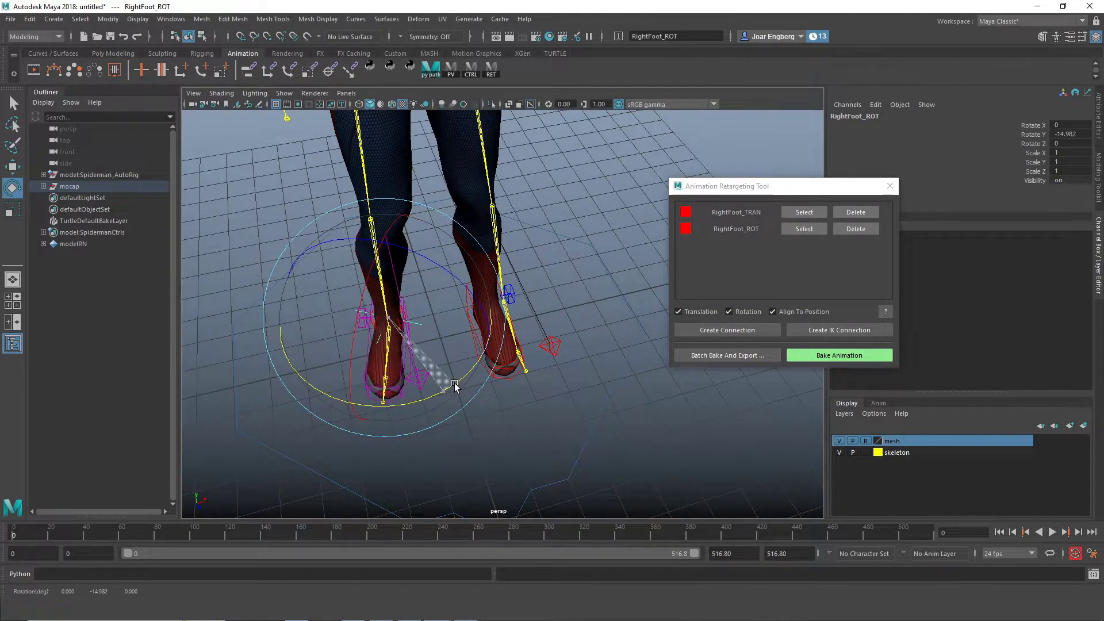
pyautogui.press('w')
# Change the color of the RightFoot_TRAN and RightFoot_ROT connections to cyan
pyautogui.click(685, 228)
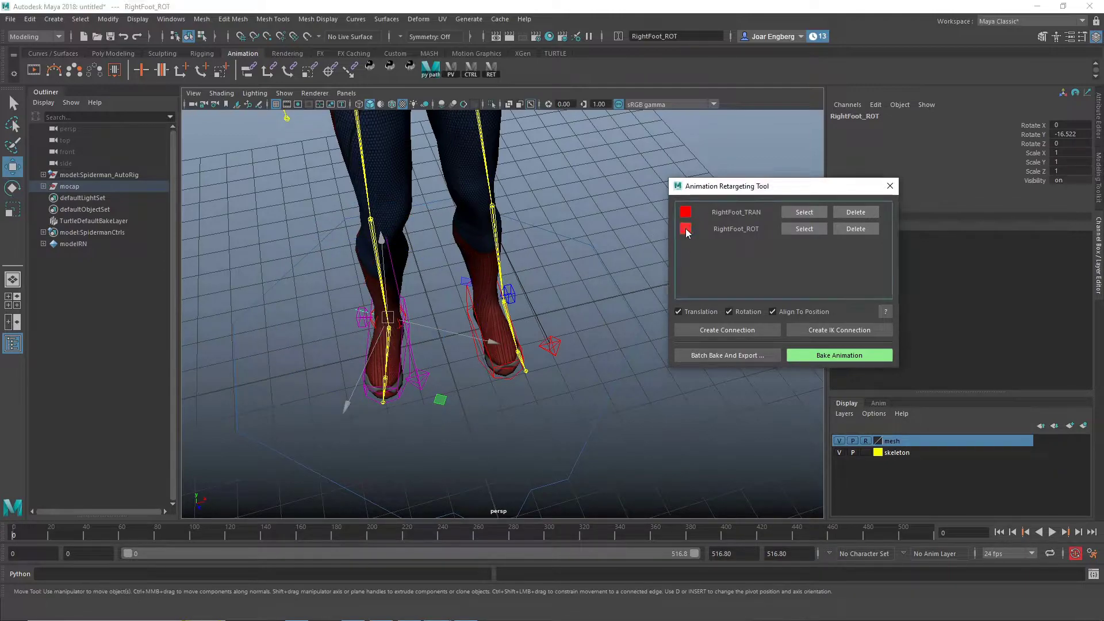
pyautogui.click(545, 281)
pyautogui.keyDown('alt'); pyautogui.moveTo(545, 281); pyautogui.dragTo(492, 345); pyautogui.keyUp('alt')
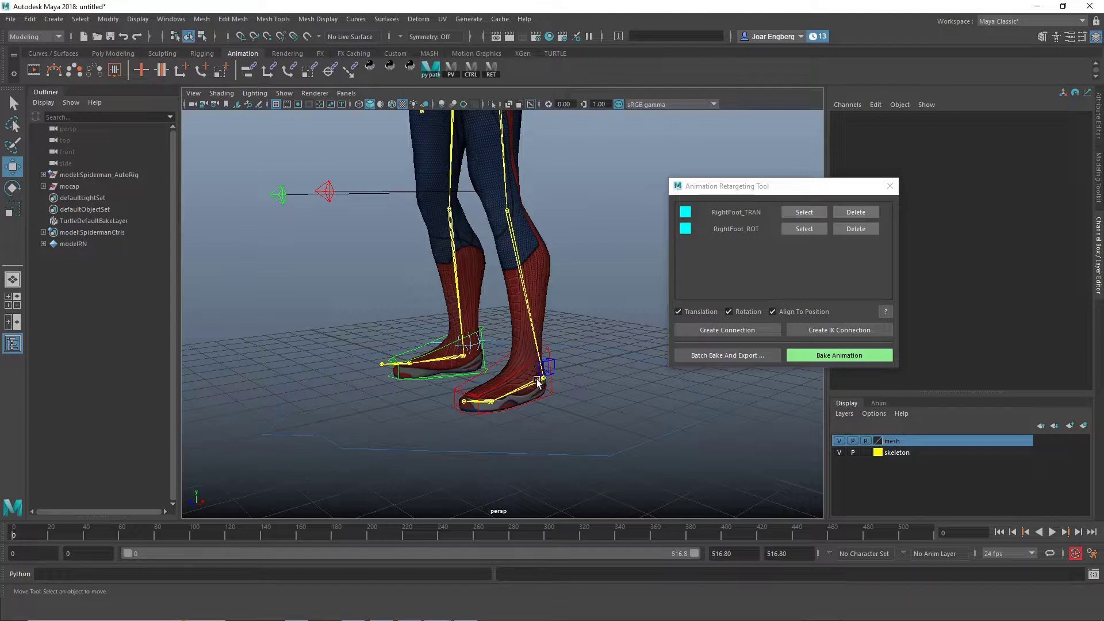
# Create an IK connection from the mocap LeftFoot joint to the rig's left foot control, with translation, rotation and position alignment enabled
pyautogui.click(536, 380)
pyautogui.keyDown('shift'); pyautogui.click(502, 364); pyautogui.keyUp('shift')
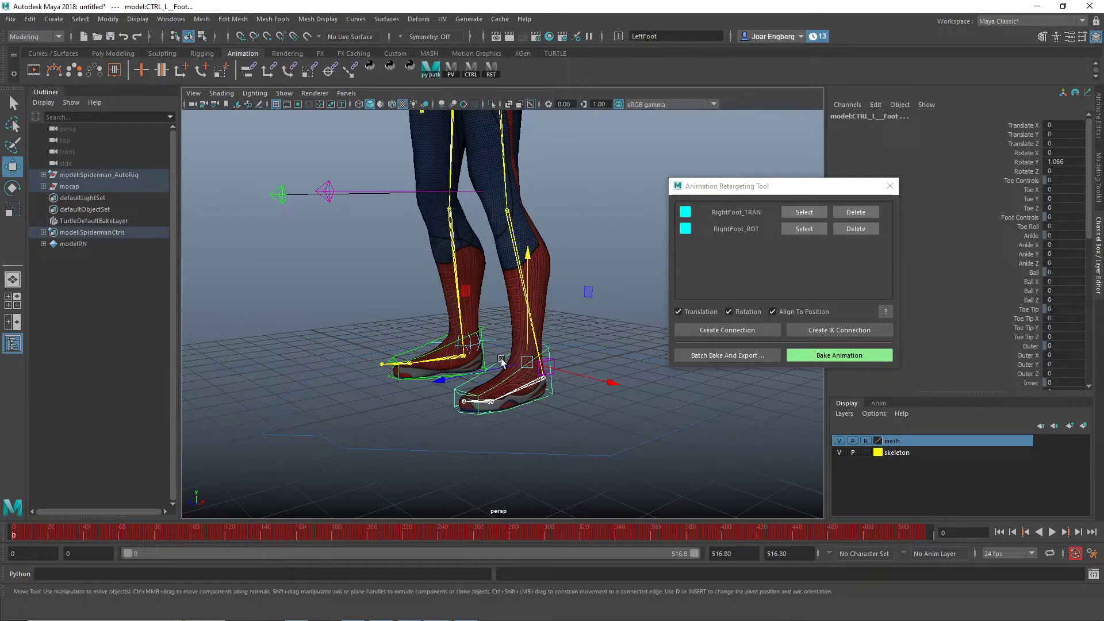
pyautogui.click(808, 331)
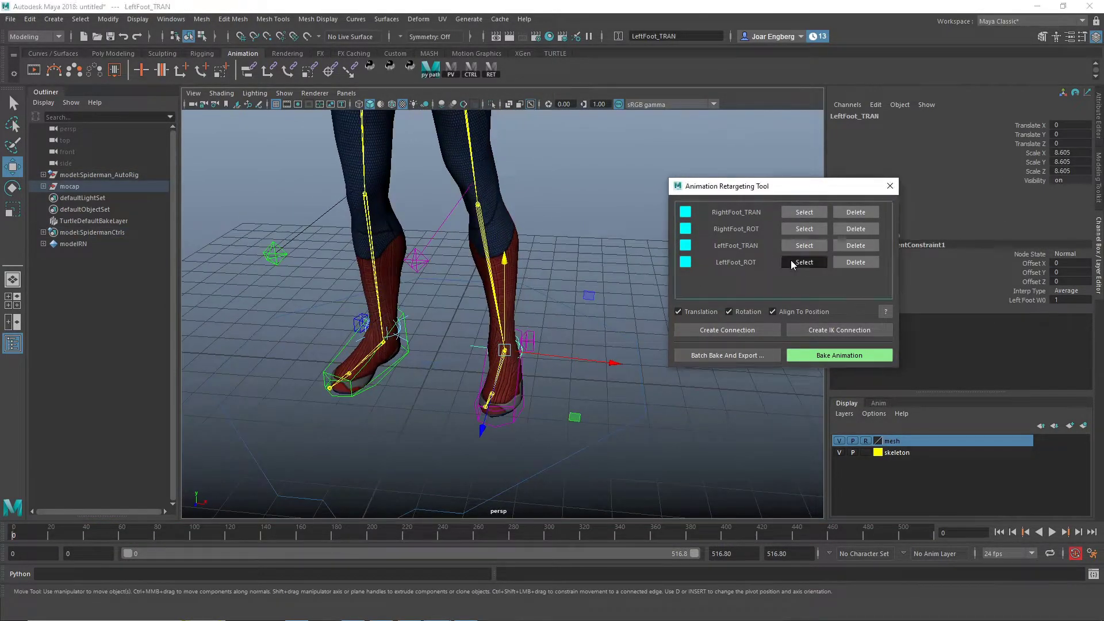
# Rotate the LeftFoot_ROT connection so the rig's left foot follows the direction of the mocap foot
pyautogui.click(804, 262)
pyautogui.moveTo(504, 349); pyautogui.dragTo(503, 300)
pyautogui.keyDown('alt'); pyautogui.moveTo(653, 379); pyautogui.dragTo(557, 386); pyautogui.keyUp('alt')
pyautogui.click(805, 263)
pyautogui.press('e')
pyautogui.keyDown('alt'); pyautogui.moveTo(445, 364); pyautogui.dragTo(518, 244); pyautogui.keyUp('alt')
pyautogui.click(581, 197)
pyautogui.press('w')
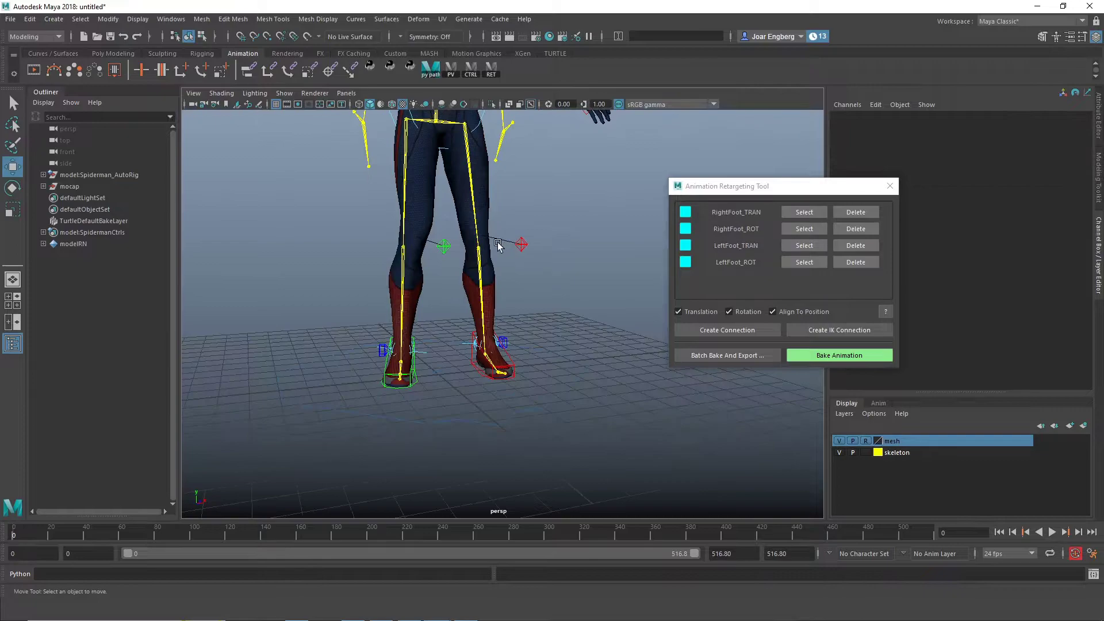
# Create a translation-only, position-aligned connection from the mocap left knee to the left knee pole control, and move it about 28 units forward in Z
pyautogui.scroll(4, 520, 228)
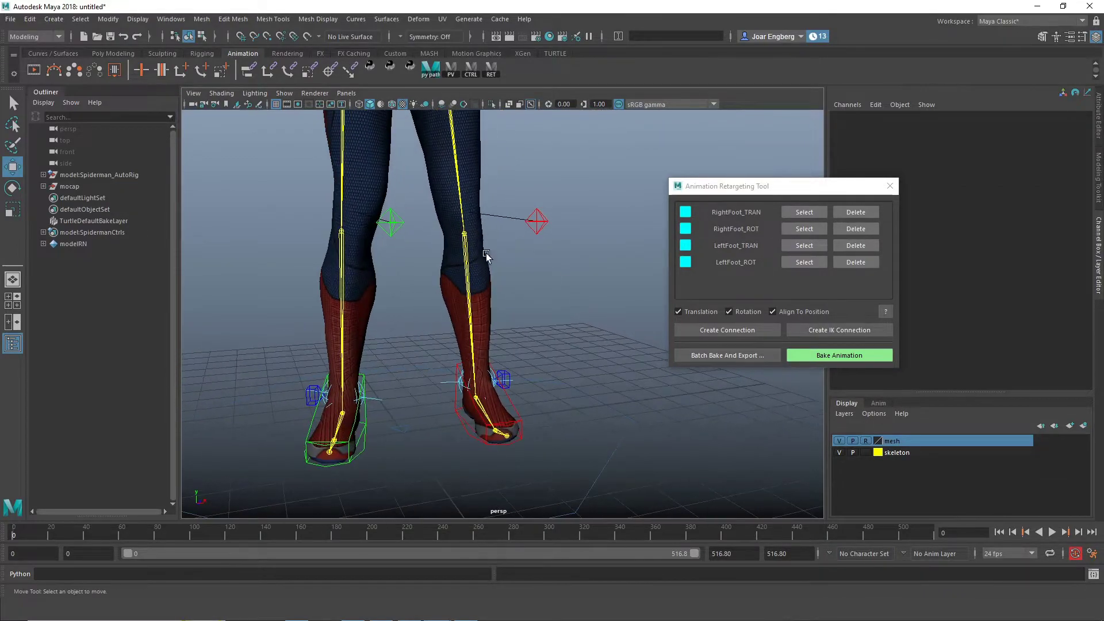
pyautogui.click(530, 213)
pyautogui.click(535, 214)
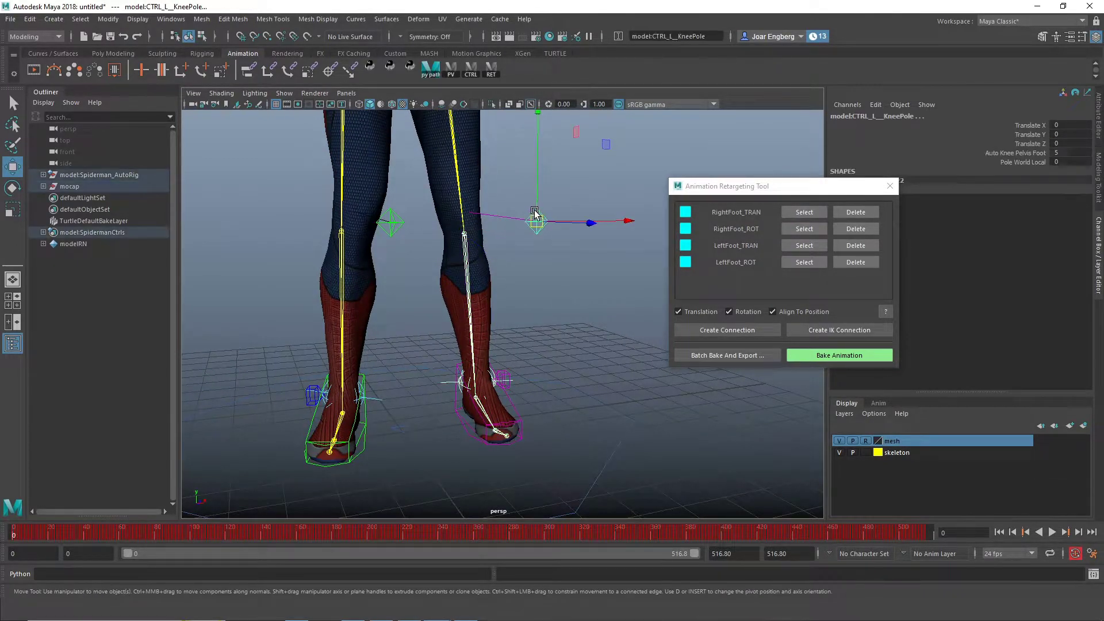
pyautogui.click(729, 311)
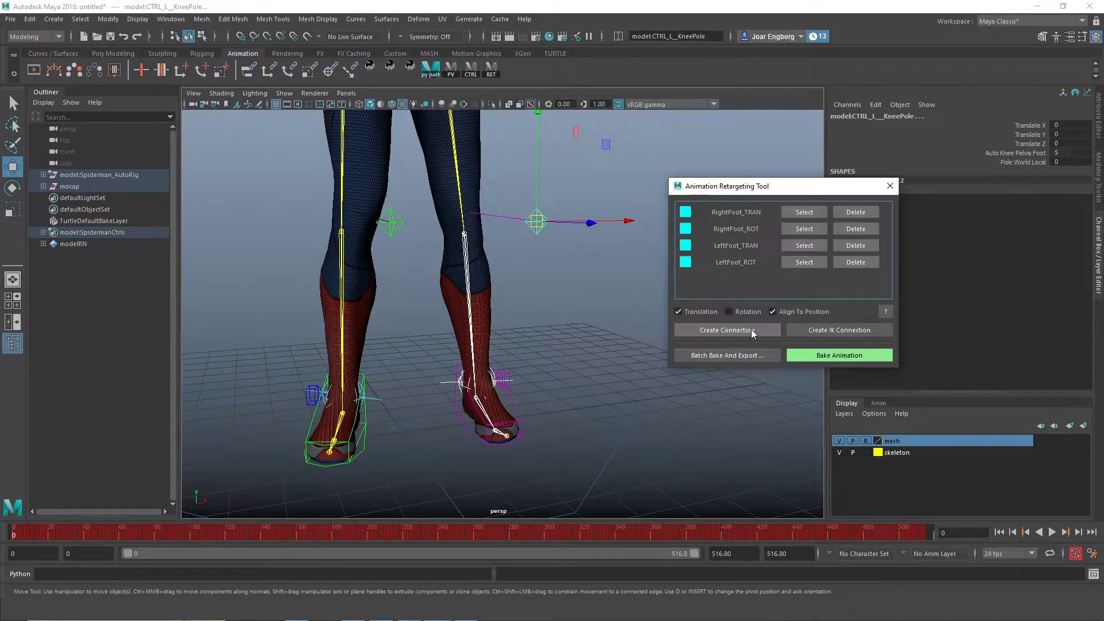
pyautogui.click(727, 330)
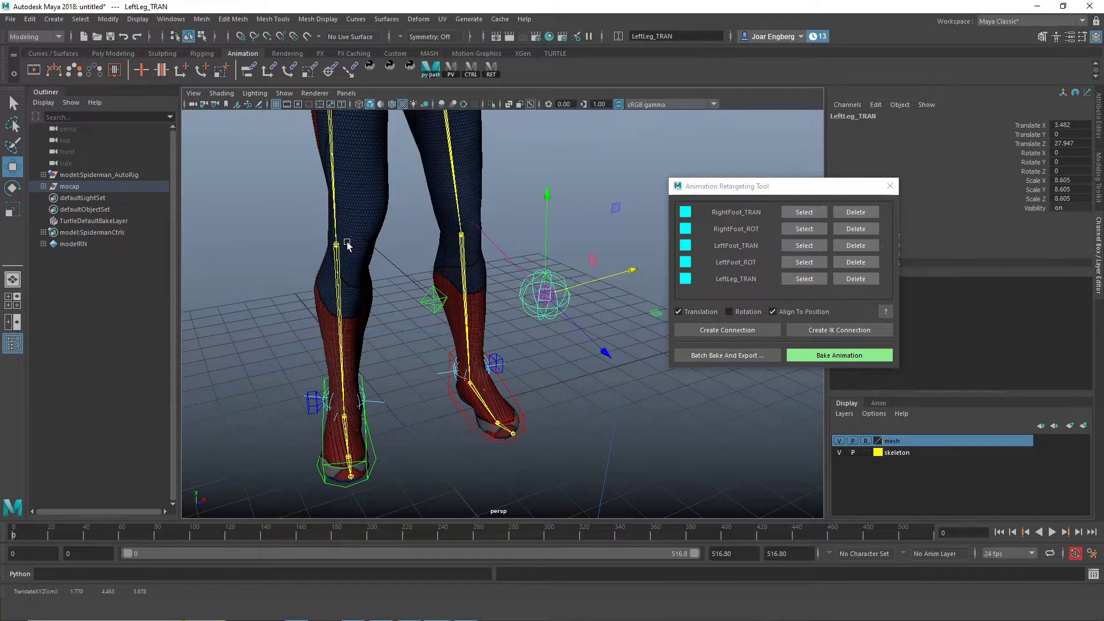
# Connect the mocap RightLeg joint to the right knee pole control, translation only, and move the connection forward to about 31 in Z
pyautogui.click(418, 301)
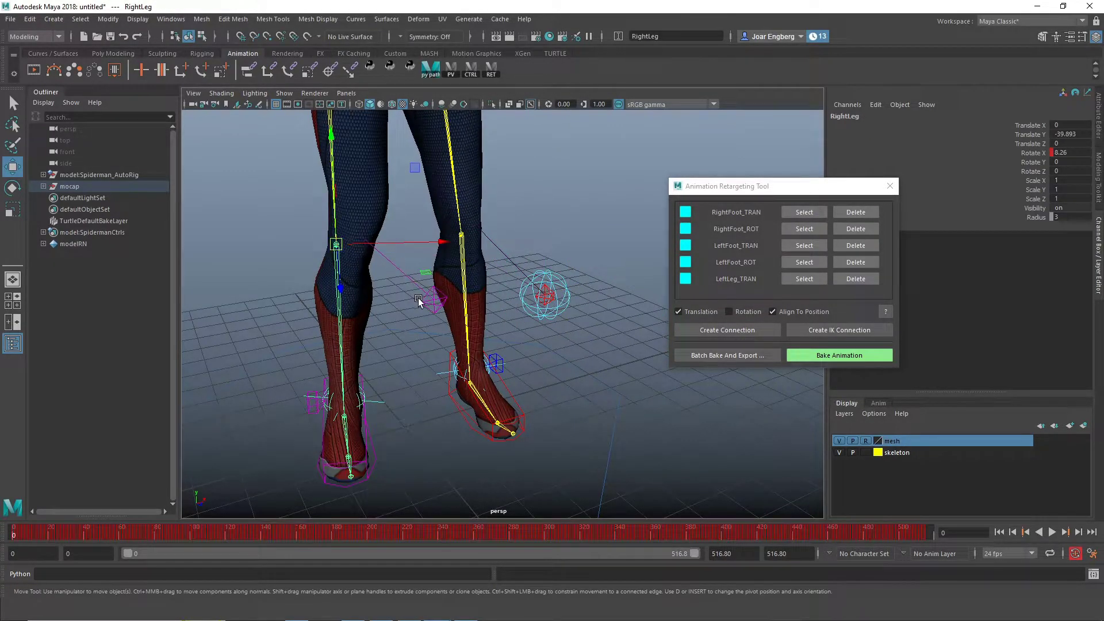
pyautogui.click(697, 328)
pyautogui.moveTo(339, 287); pyautogui.dragTo(368, 371)
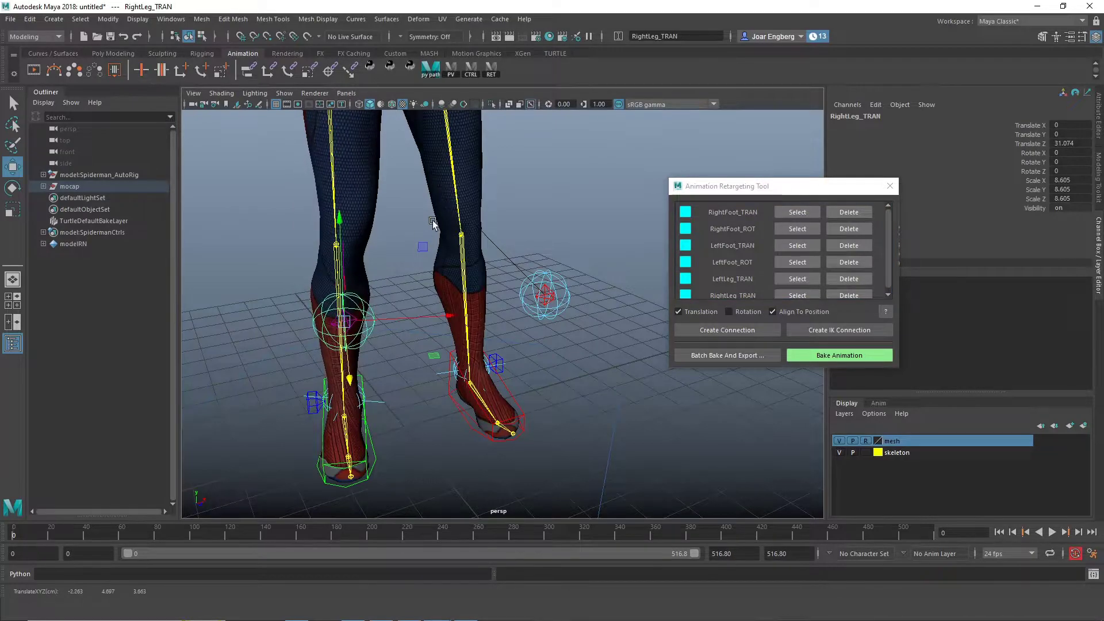
# Create an IK connection from the mocap LeftHand joint to the rig's left hand control with rotation enabled again
pyautogui.scroll(-4, 518, 197)
pyautogui.keyDown('alt'); pyautogui.moveTo(517, 197); pyautogui.dragTo(498, 204); pyautogui.keyUp('alt')
pyautogui.keyDown('alt'); pyautogui.moveTo(527, 130); pyautogui.dragTo(515, 326, button='middle'); pyautogui.keyUp('alt')
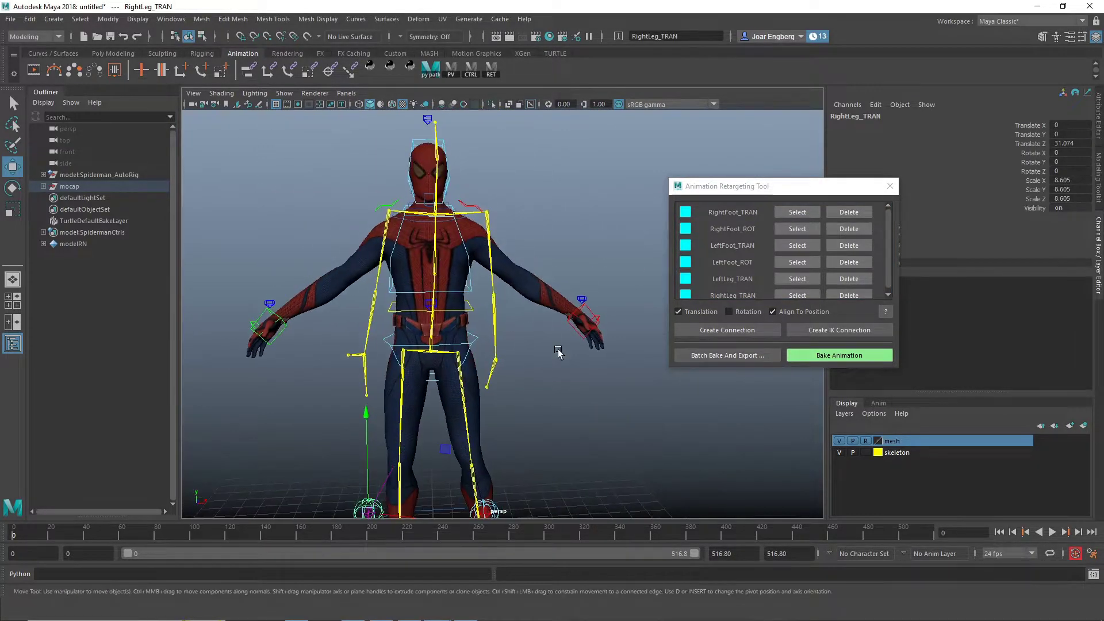
pyautogui.scroll(2, 559, 352)
pyautogui.click(491, 381)
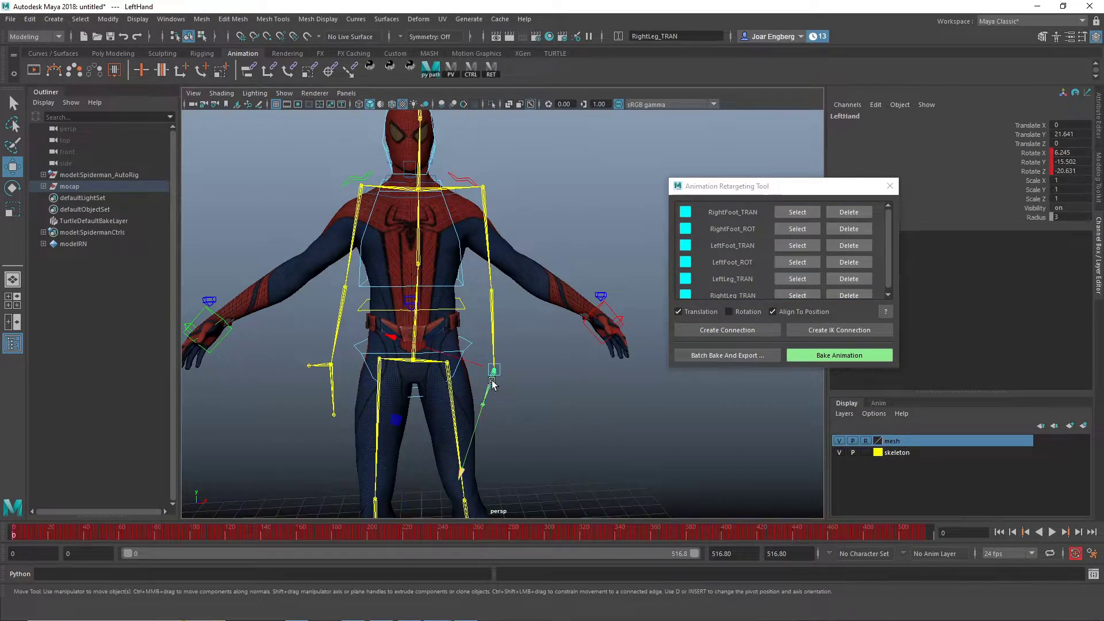
pyautogui.click(587, 330)
pyautogui.click(729, 312)
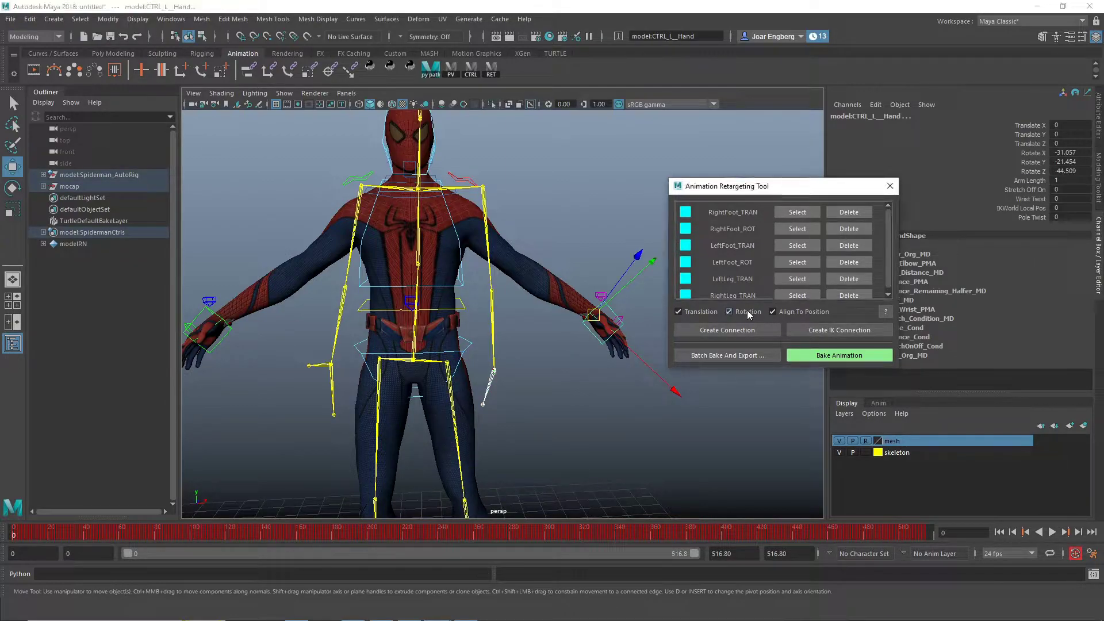
pyautogui.click(797, 331)
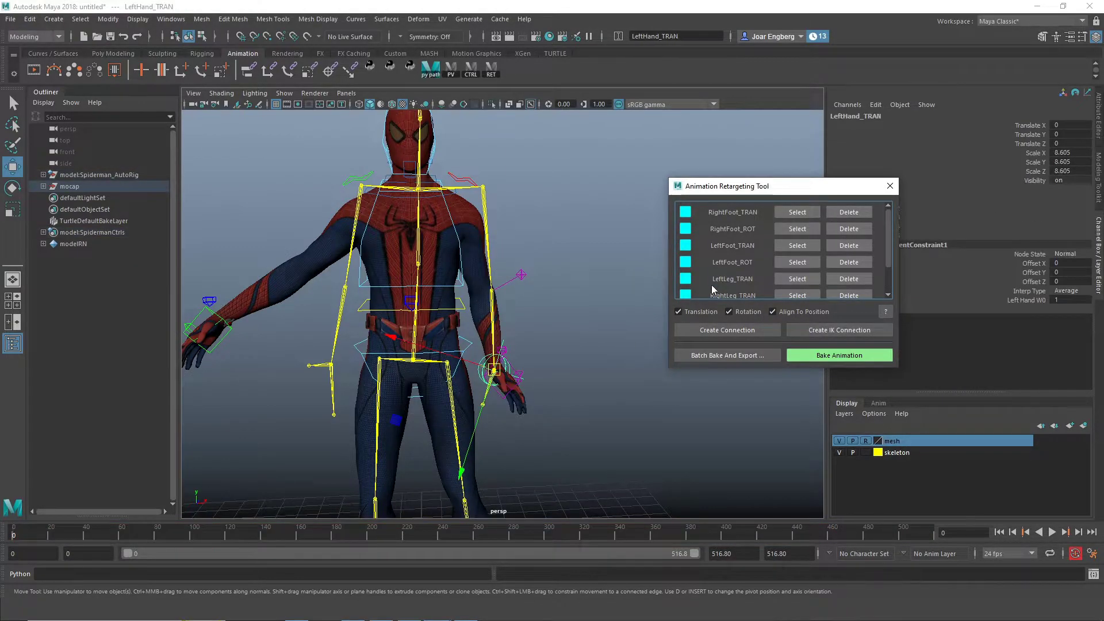
# Rotate the LeftHand_ROT connection to about -16.6, 10.2, -54.4 degrees so the rig's left hand follows the mocap hand
pyautogui.scroll(-2, 712, 284)
pyautogui.click(782, 290)
pyautogui.press('e')
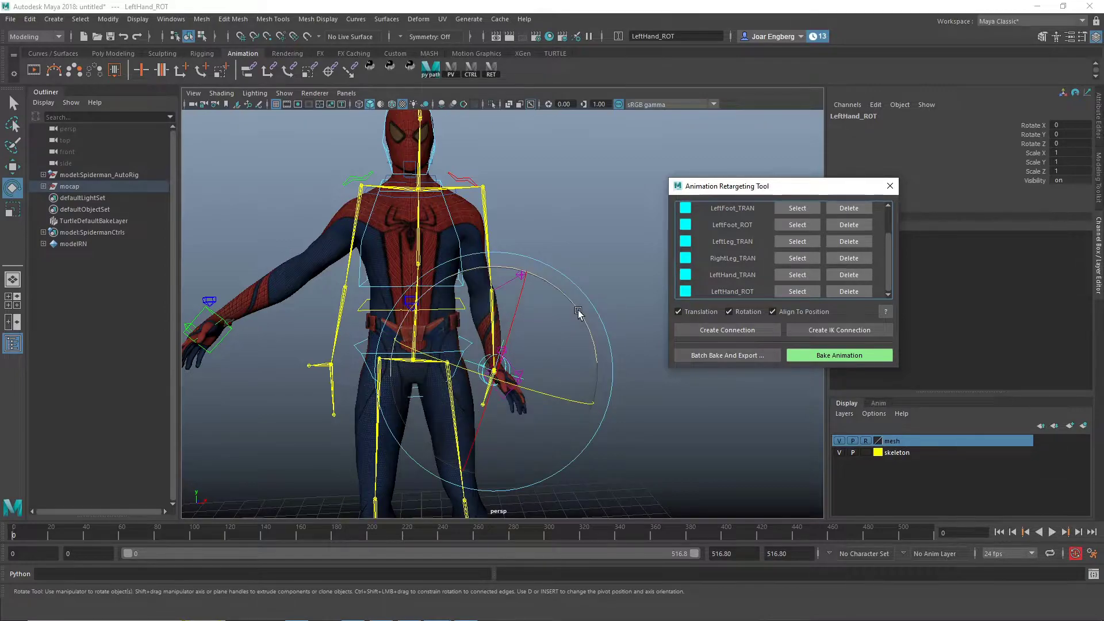
pyautogui.moveTo(578, 310); pyautogui.dragTo(497, 332)
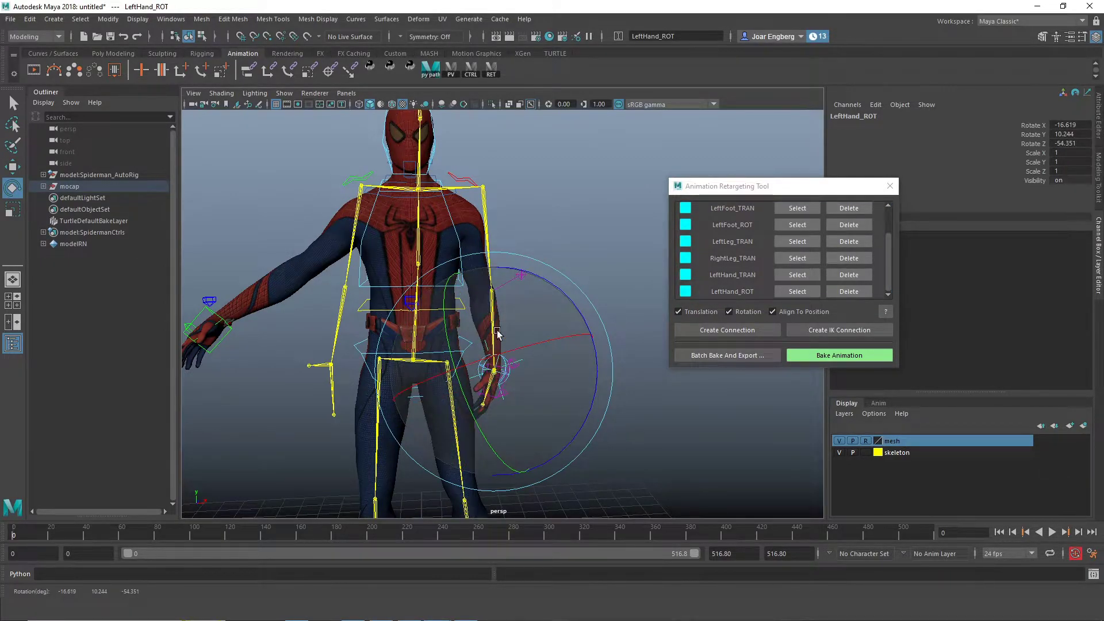
# Create an IK connection from the mocap right hand joint to the rig's right hand control
pyautogui.press('w')
pyautogui.click(323, 371)
pyautogui.click(223, 341)
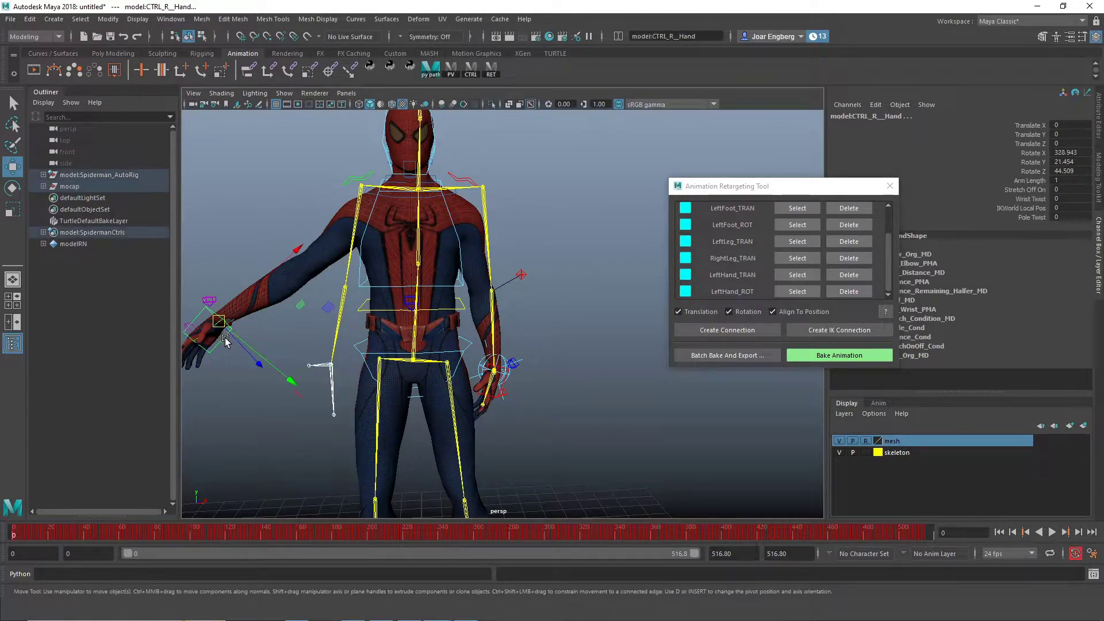
pyautogui.click(814, 330)
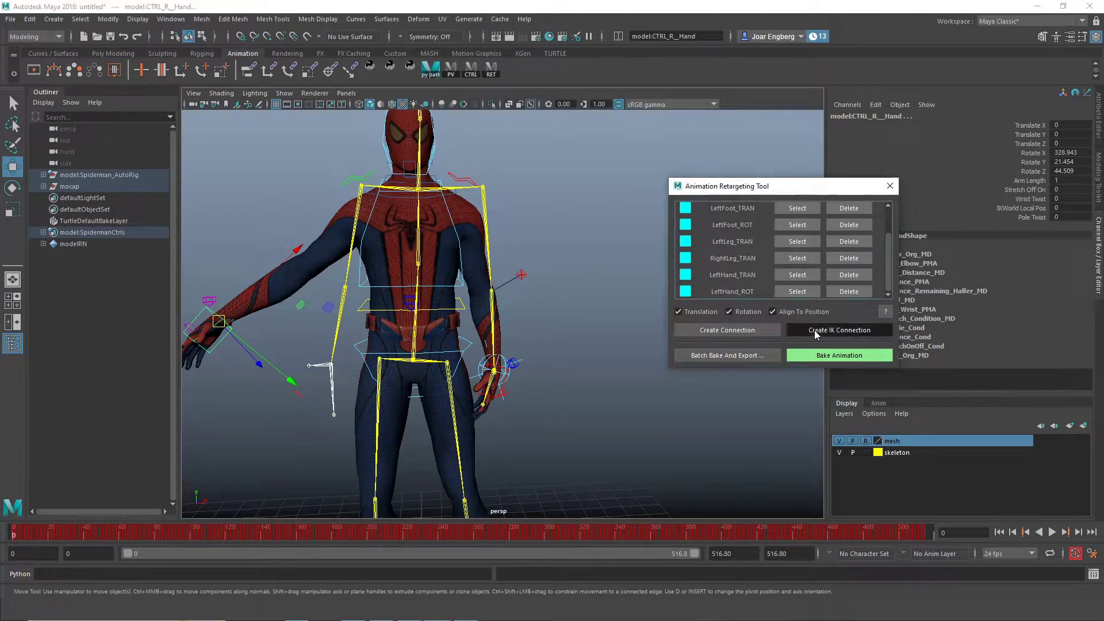
# Rotate the RightHand_ROT connection to about -18, -18.3, 29.6 degrees so the rig's right hand lines up with the mocap hand
pyautogui.click(796, 291)
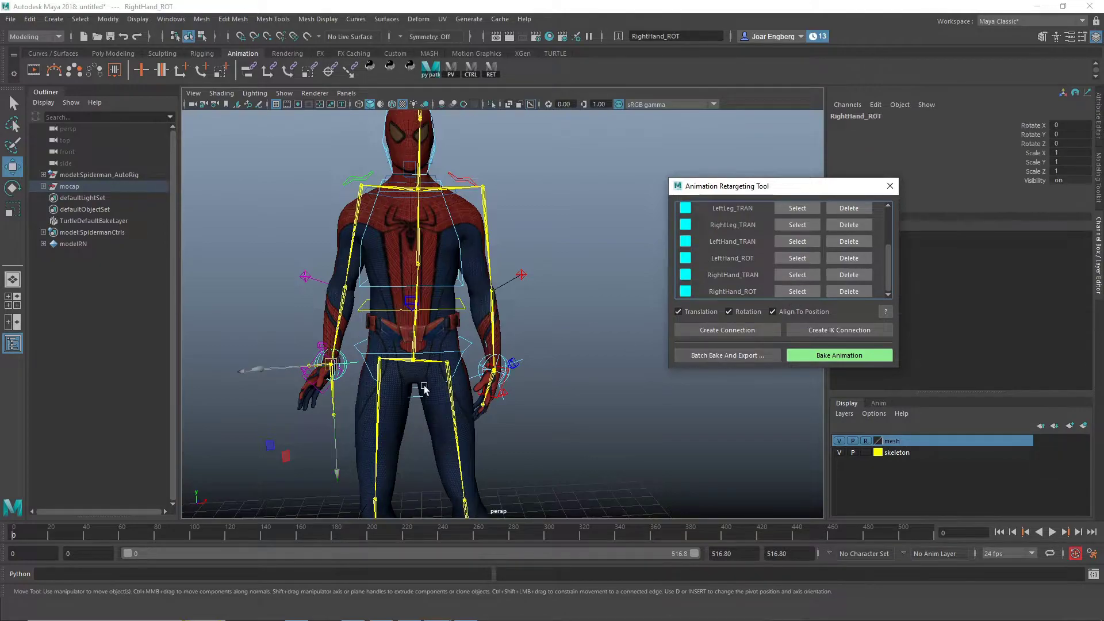
pyautogui.press('e')
pyautogui.moveTo(403, 426); pyautogui.dragTo(425, 361)
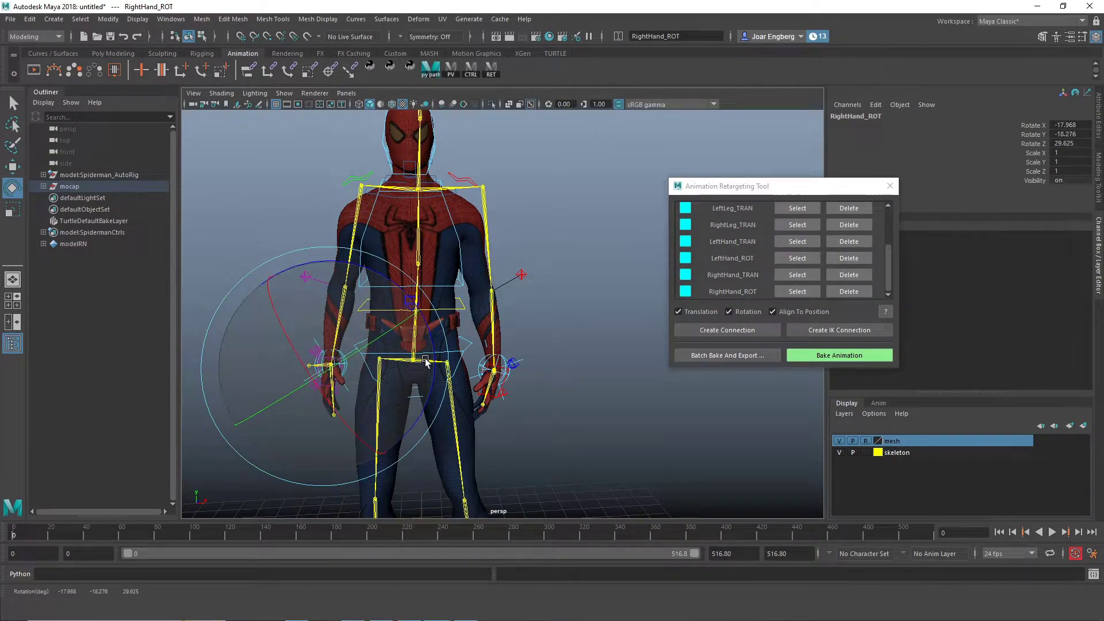
pyautogui.click(539, 199)
# Create a rotation-only connection without position alignment from the mocap Spine1 joint to the rig's chest control
pyautogui.keyDown('alt'); pyautogui.moveTo(459, 210); pyautogui.dragTo(473, 230, button='middle'); pyautogui.keyUp('alt')
pyautogui.click(430, 240)
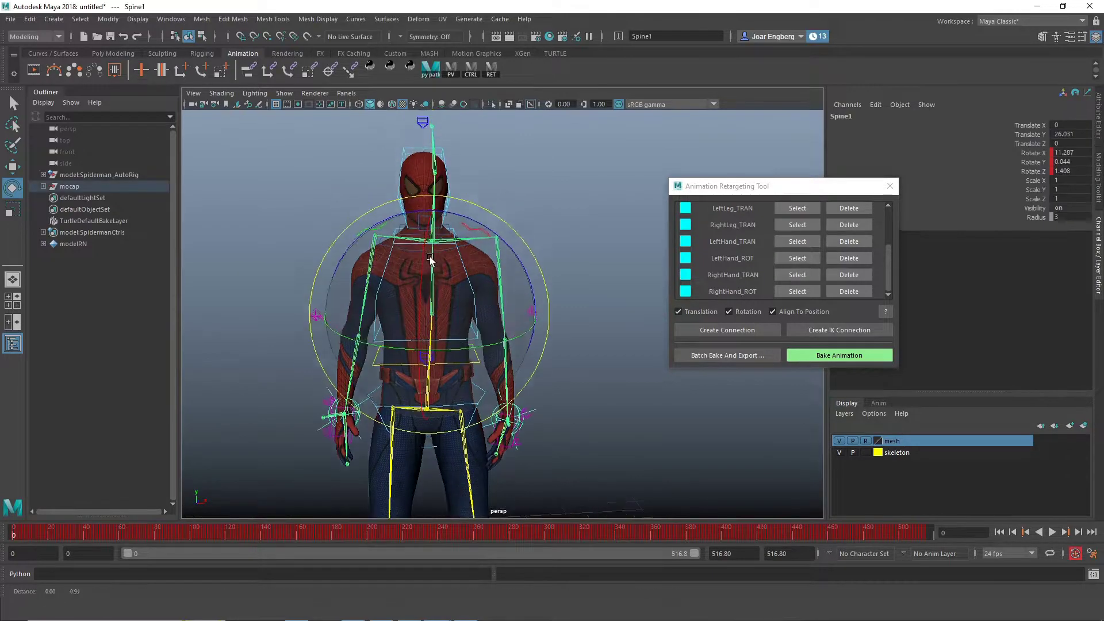
pyautogui.press('w')
pyautogui.click(464, 278)
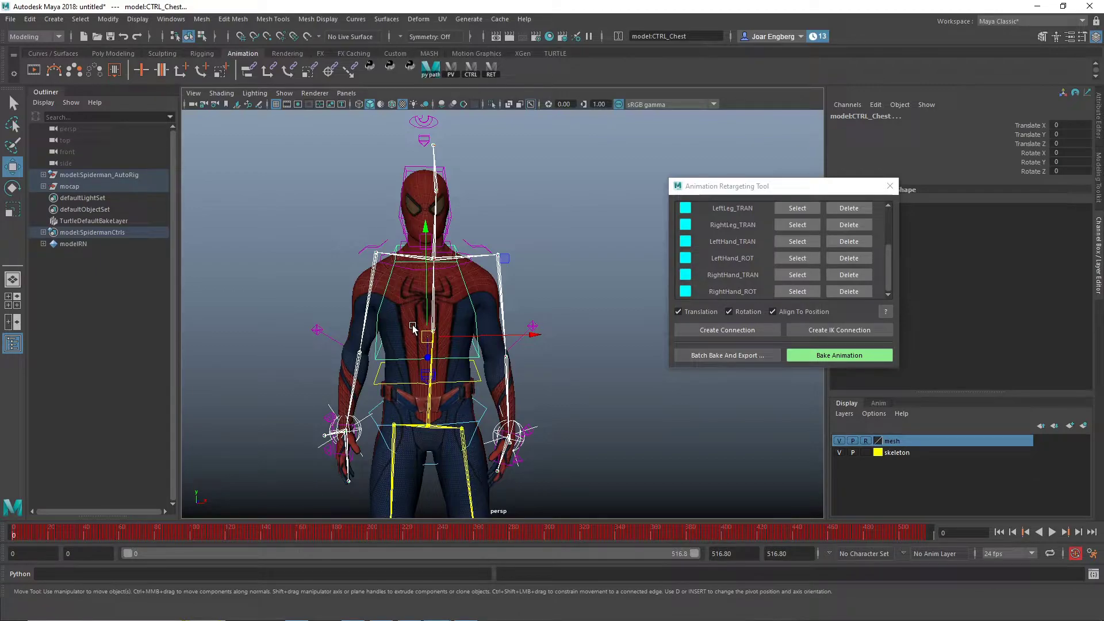
pyautogui.click(700, 312)
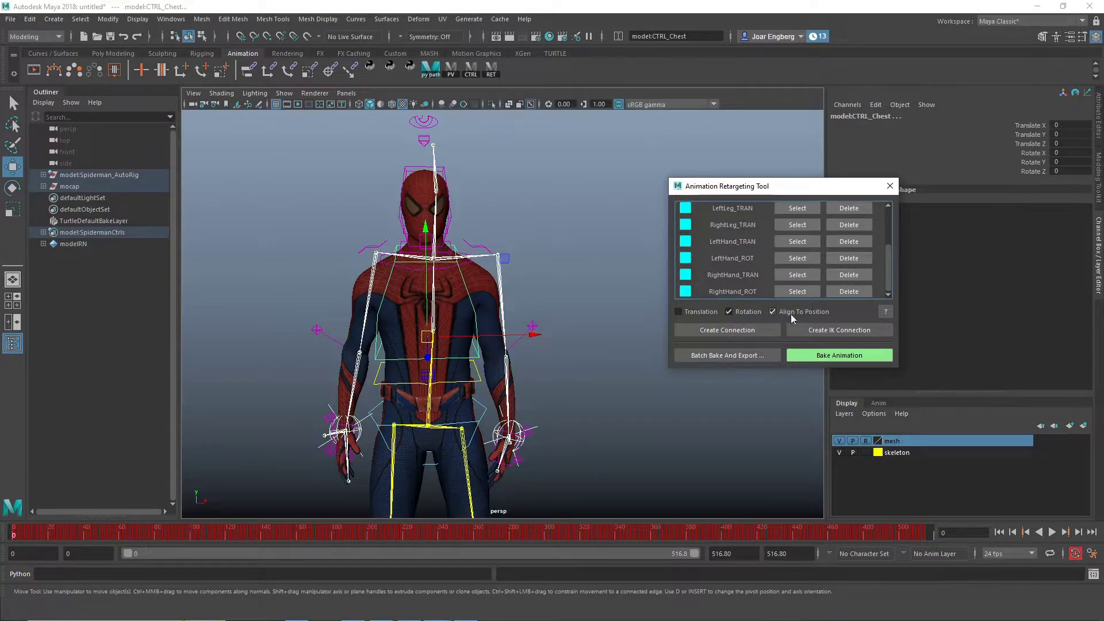
pyautogui.click(746, 330)
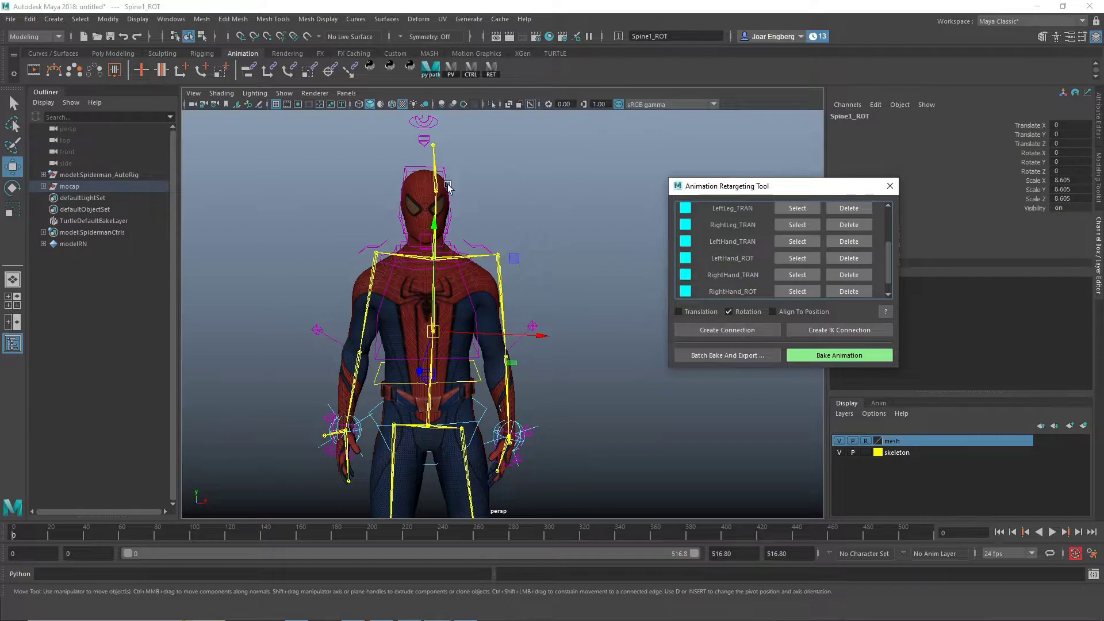
# Create a rotation-only connection from the mocap Head joint to the rig's head control
pyautogui.keyDown('alt'); pyautogui.moveTo(448, 188); pyautogui.dragTo(449, 208, button='middle'); pyautogui.keyUp('alt')
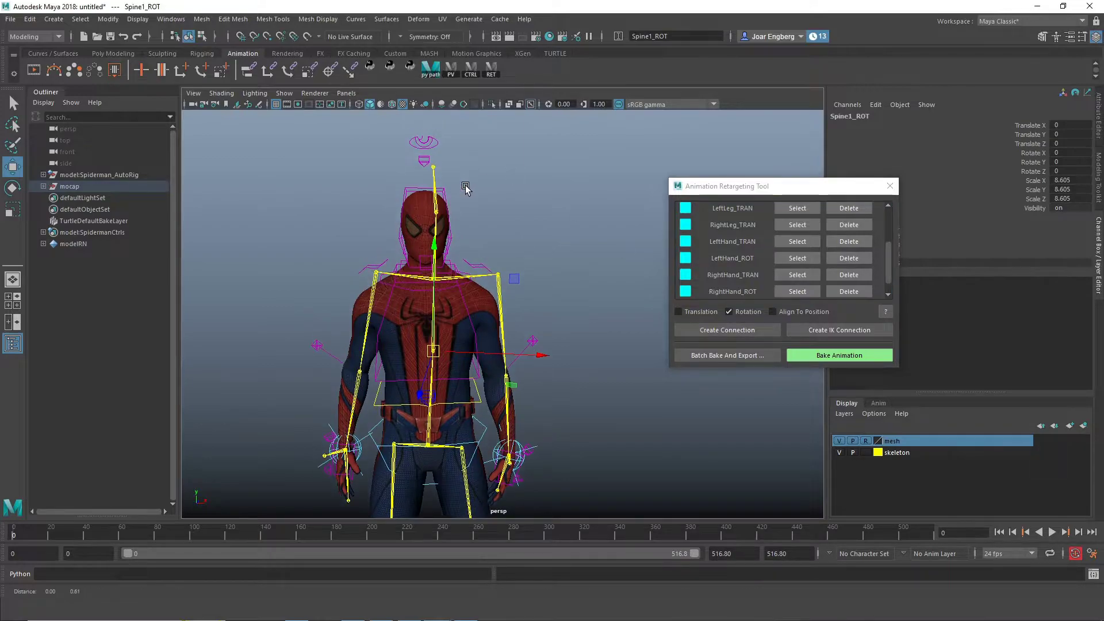
pyautogui.click(436, 208)
pyautogui.click(452, 235)
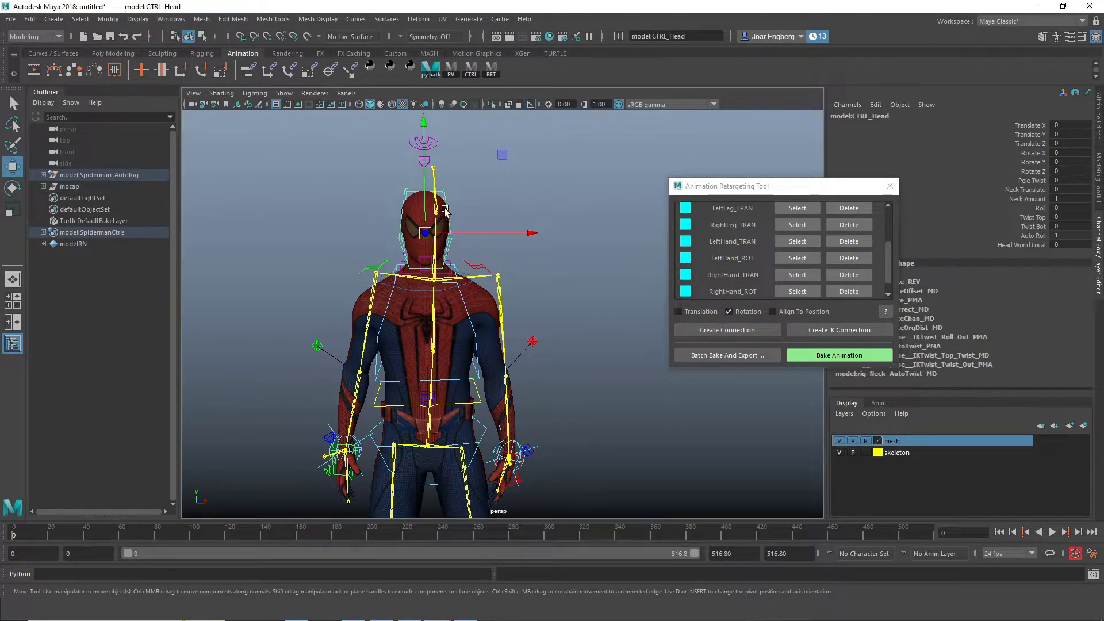
pyautogui.click(436, 211)
pyautogui.keyDown('shift'); pyautogui.click(452, 236); pyautogui.keyUp('shift')
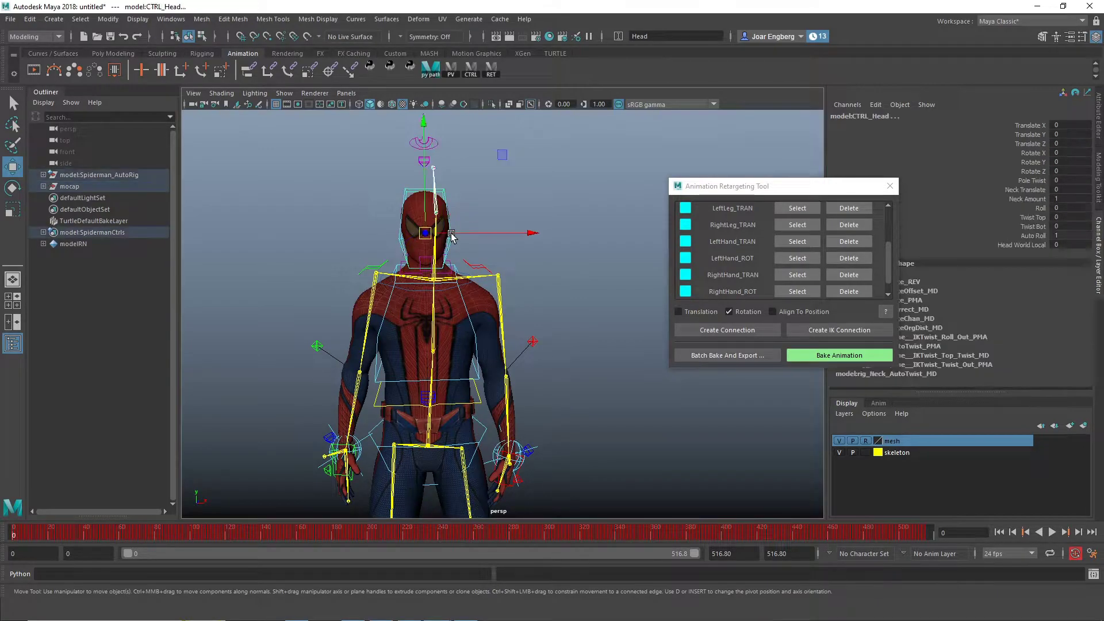
pyautogui.click(730, 332)
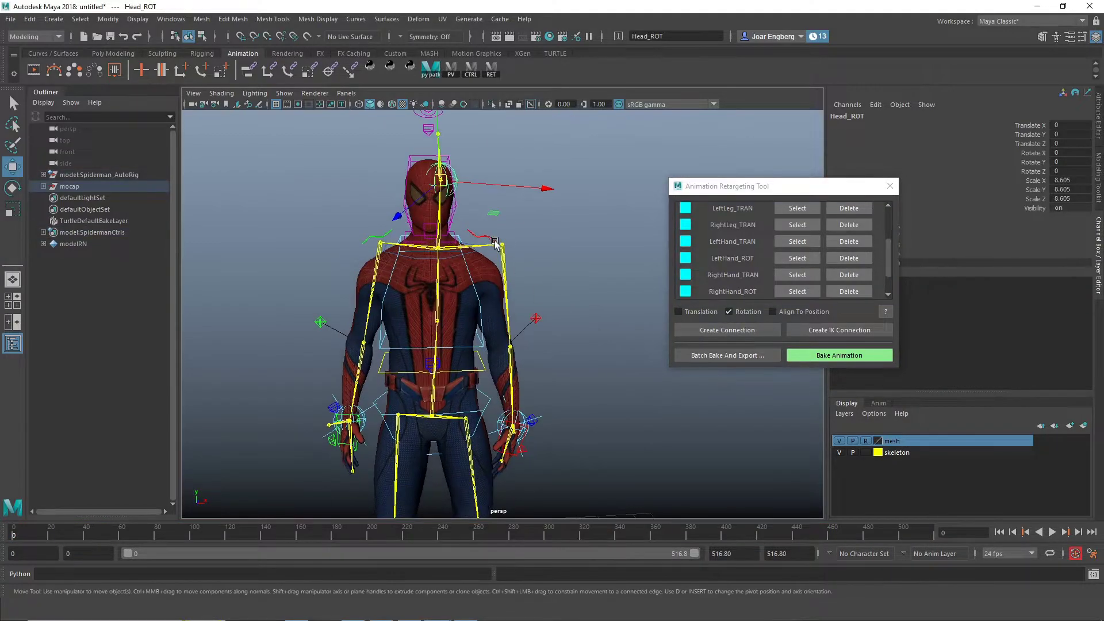
# Create a rotation-only connection from the mocap left shoulder joint to the rig's left collar control
pyautogui.click(482, 247)
pyautogui.keyDown('alt'); pyautogui.moveTo(483, 247); pyautogui.dragTo(483, 282, button='middle'); pyautogui.keyUp('alt')
pyautogui.keyDown('shift'); pyautogui.click(481, 271); pyautogui.keyUp('shift')
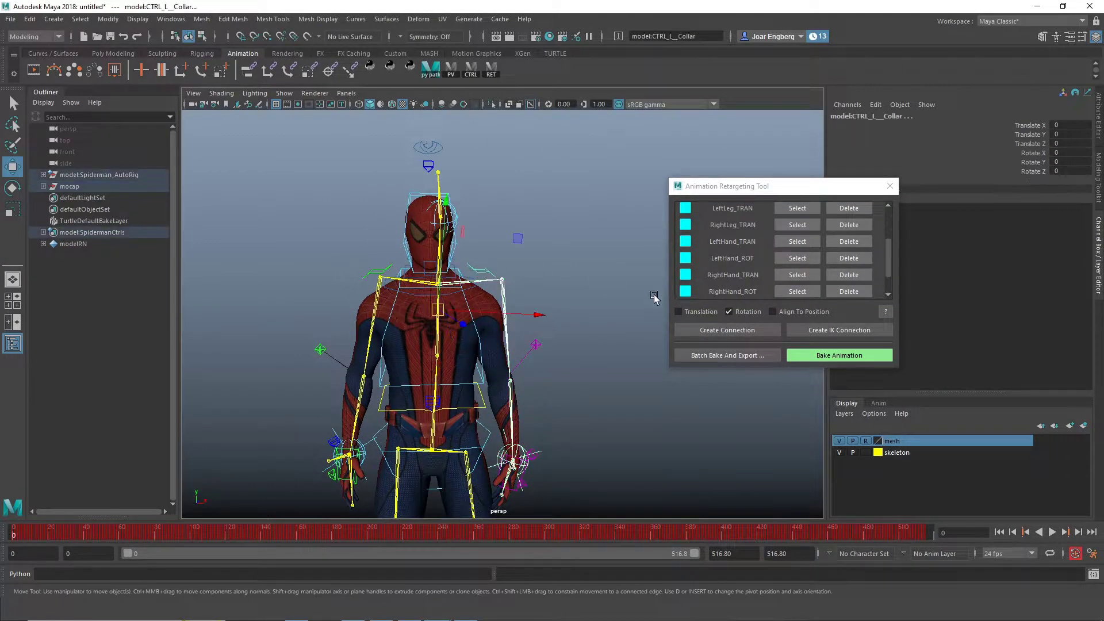
pyautogui.click(727, 330)
# Create a rotation-only connection from the mocap RightShoulder joint to the rig's right collar control
pyautogui.click(391, 273)
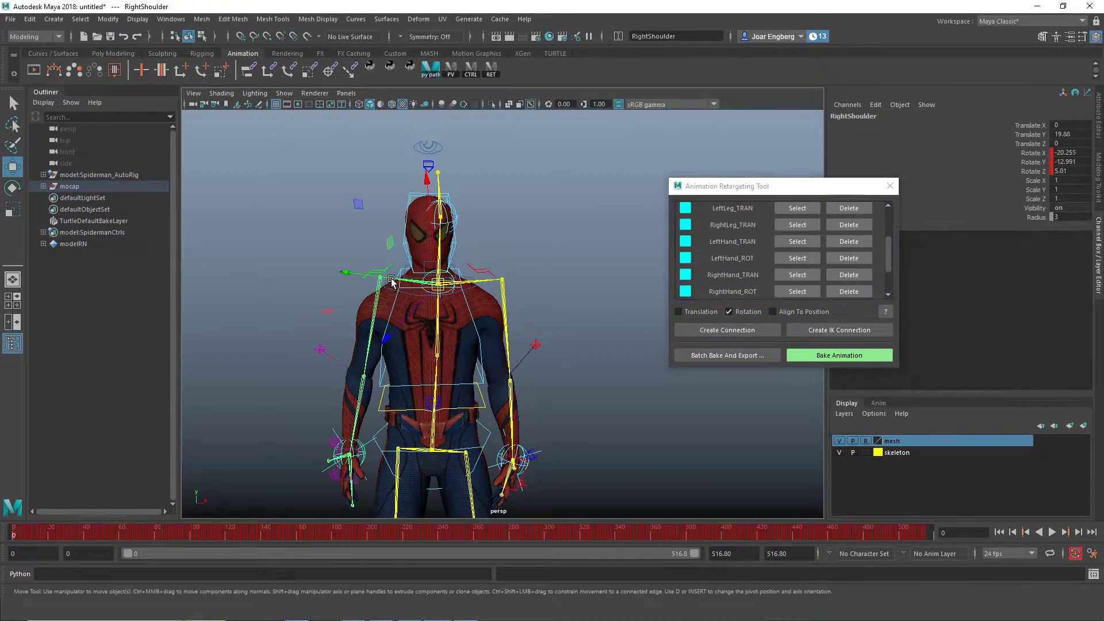
pyautogui.click(388, 271)
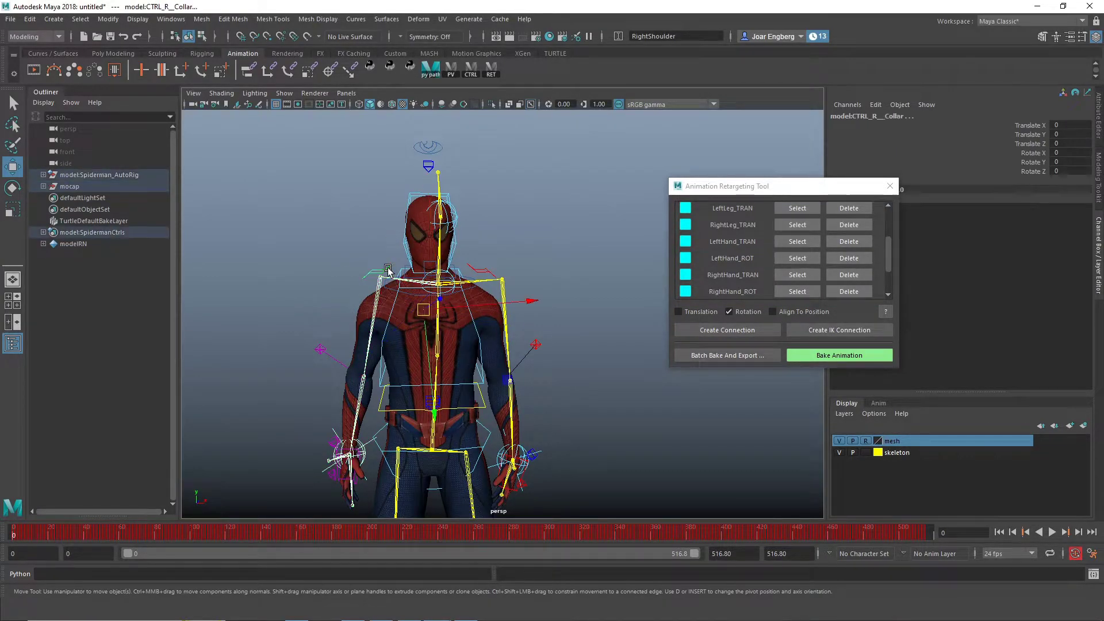
pyautogui.click(734, 330)
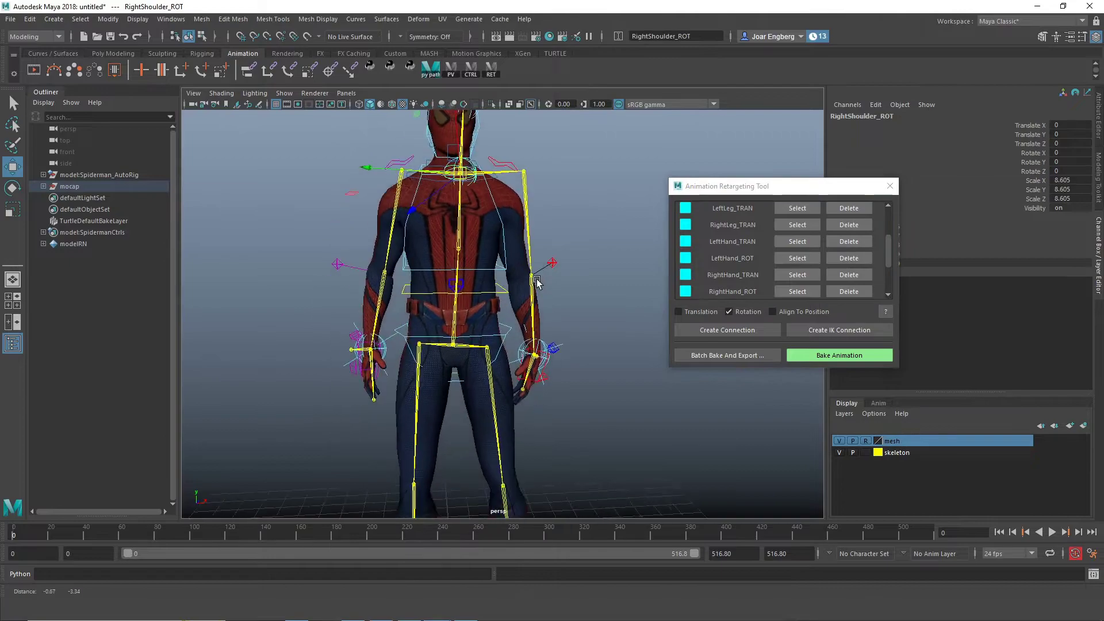
# Connect the mocap LeftForeArm joint to the left elbow pole control, translation only and position-aligned, and move it behind the elbow to about -21 in Z
pyautogui.click(505, 302)
pyautogui.keyDown('alt'); pyautogui.moveTo(569, 283); pyautogui.dragTo(499, 303); pyautogui.keyUp('alt')
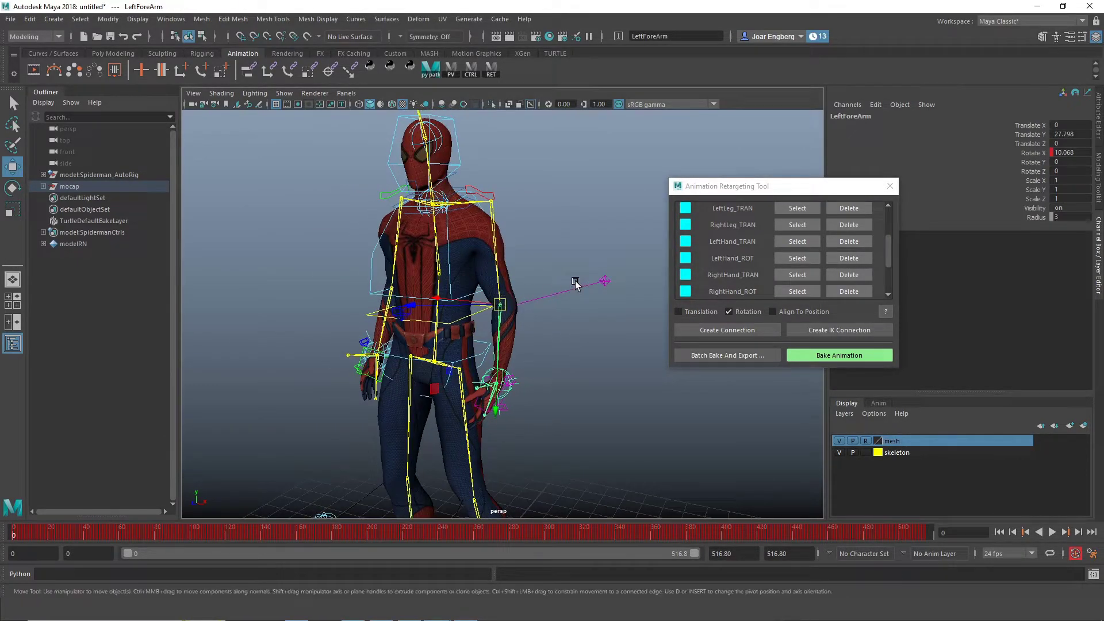
pyautogui.click(608, 281)
pyautogui.click(689, 311)
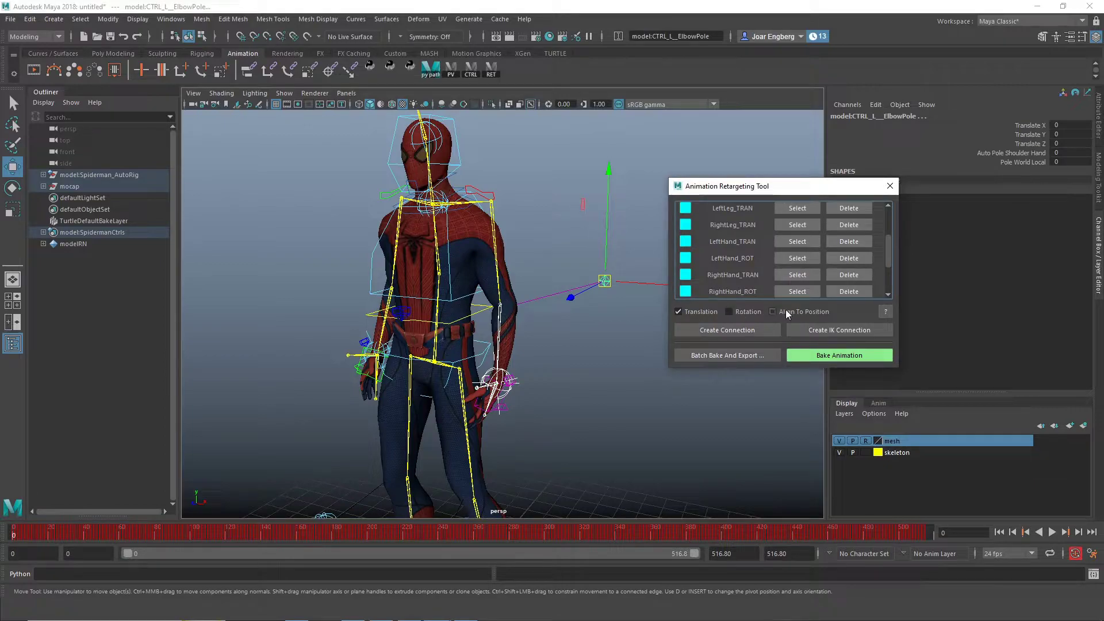
pyautogui.click(783, 311)
pyautogui.click(738, 334)
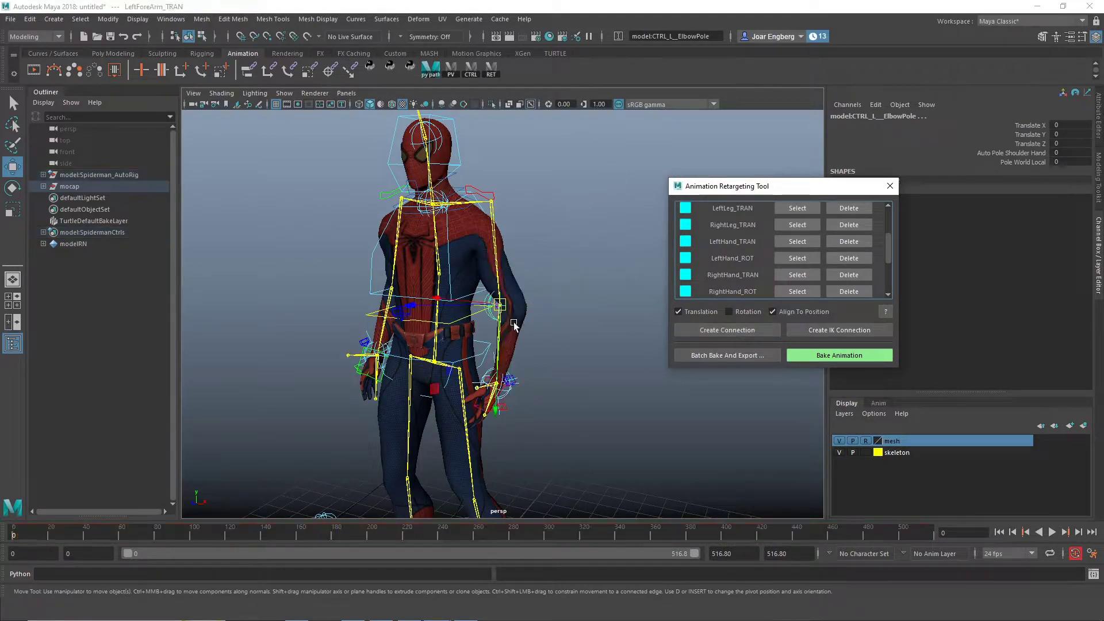
pyautogui.keyDown('alt'); pyautogui.moveTo(435, 316); pyautogui.dragTo(439, 365); pyautogui.keyUp('alt')
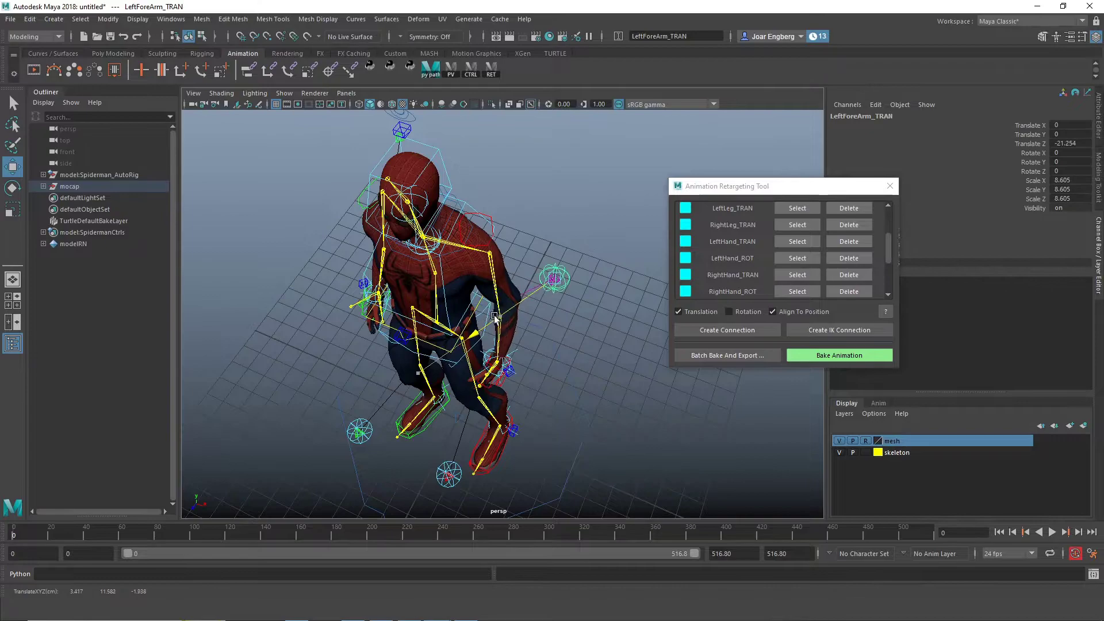
# Connect the mocap RightForeArm joint to the right elbow pole control, translation only and position-aligned, and move it to about 16.7 in X and -86.8 in Z
pyautogui.keyDown('alt'); pyautogui.moveTo(455, 325); pyautogui.dragTo(504, 282); pyautogui.keyUp('alt')
pyautogui.click(355, 317)
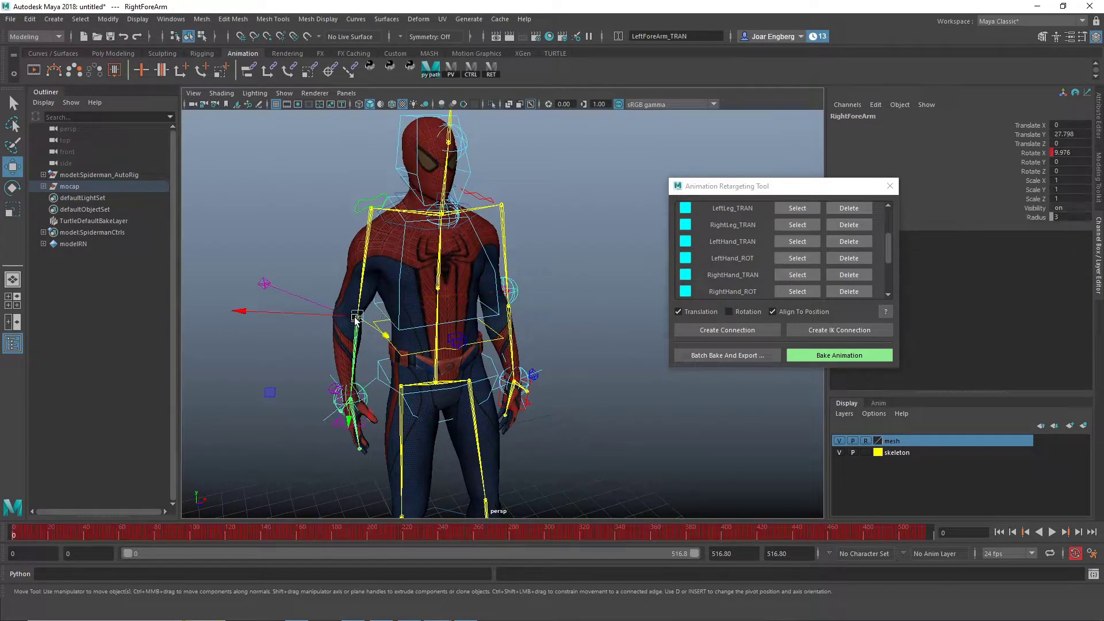
pyautogui.click(264, 283)
pyautogui.click(741, 329)
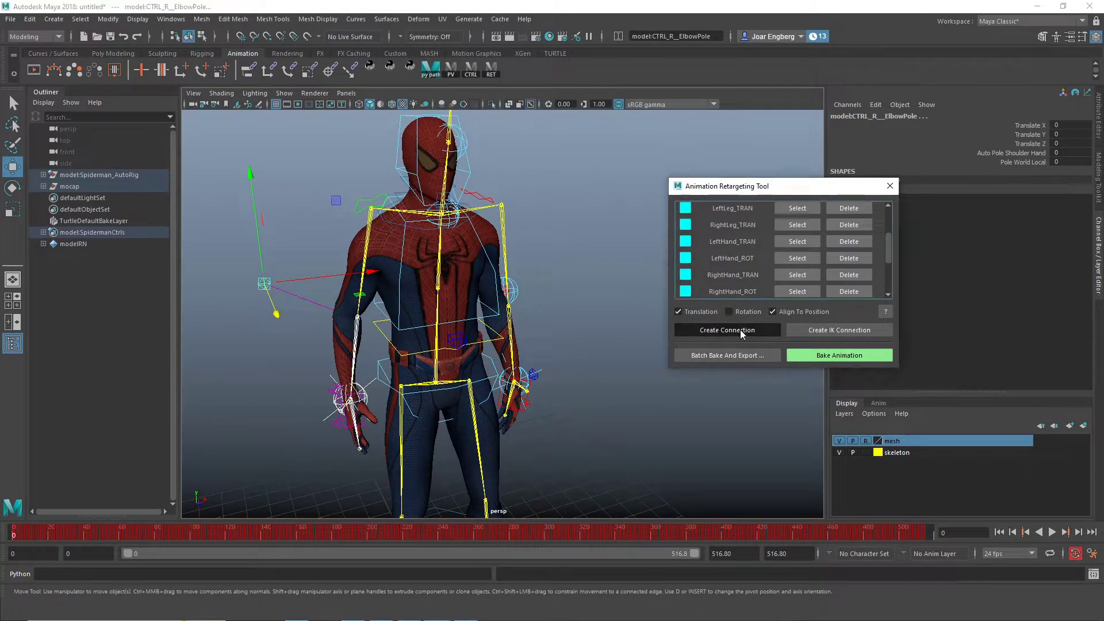
pyautogui.moveTo(368, 331); pyautogui.dragTo(226, 278)
pyautogui.keyDown('alt'); pyautogui.moveTo(226, 279); pyautogui.dragTo(297, 263); pyautogui.keyUp('alt')
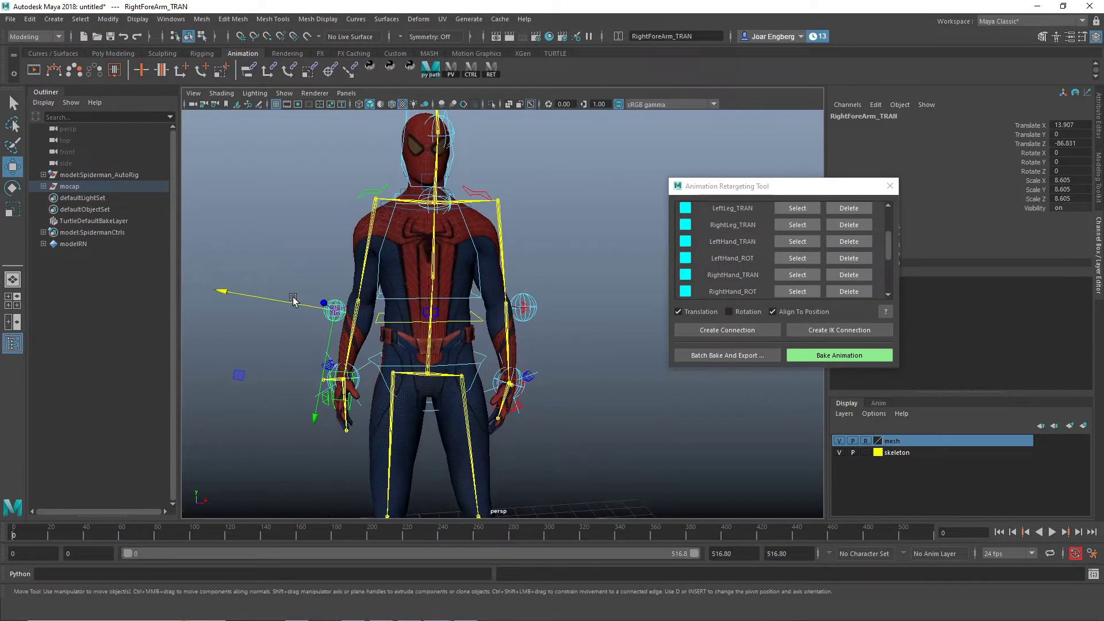
pyautogui.moveTo(294, 300); pyautogui.dragTo(284, 301)
pyautogui.keyDown('alt'); pyautogui.moveTo(425, 323); pyautogui.dragTo(402, 302, button='right'); pyautogui.keyUp('alt')
pyautogui.keyDown('alt'); pyautogui.moveTo(403, 304); pyautogui.dragTo(498, 285); pyautogui.keyUp('alt')
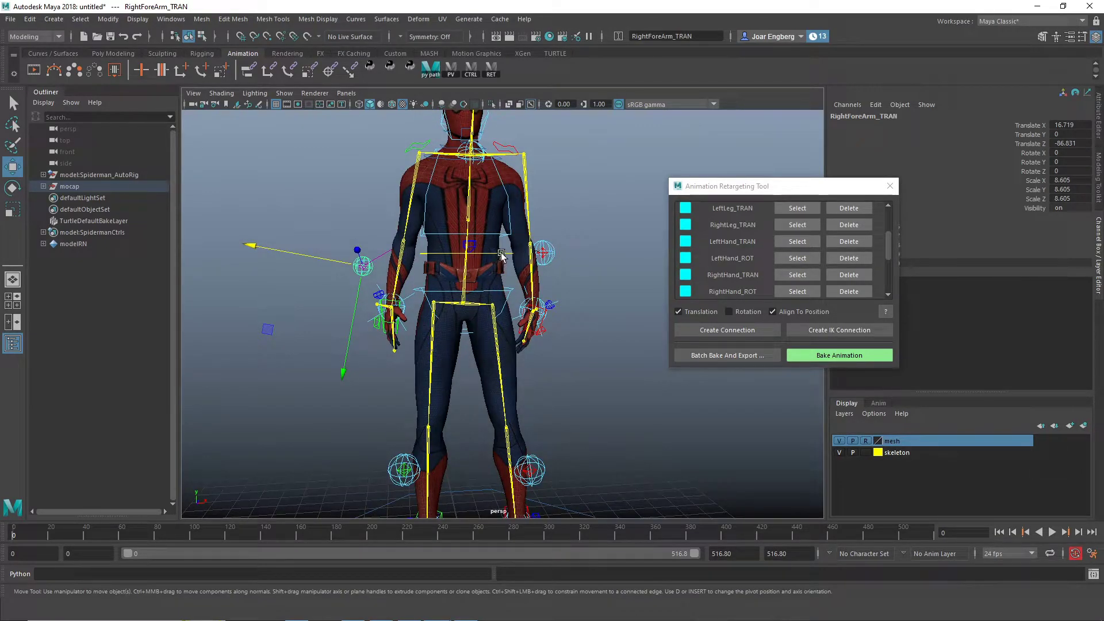
# Connect the mocap Hips joint to the rig's body control with translation and rotation, without aligning to position
pyautogui.click(503, 275)
pyautogui.keyDown('alt'); pyautogui.moveTo(508, 257); pyautogui.dragTo(498, 268); pyautogui.keyUp('alt')
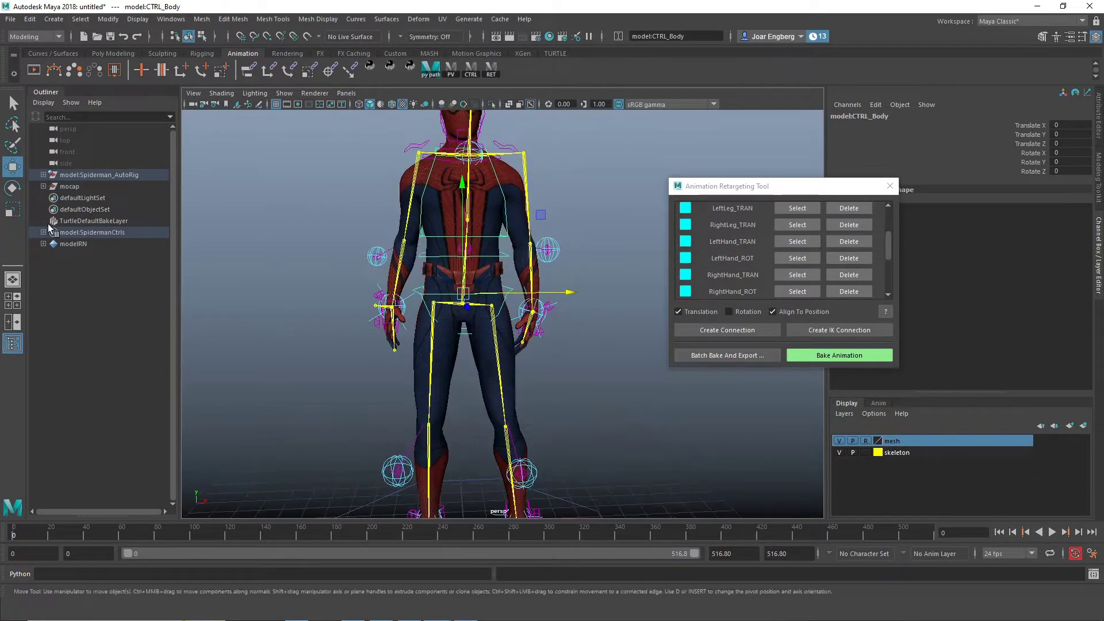
pyautogui.click(472, 301)
pyautogui.press('f')
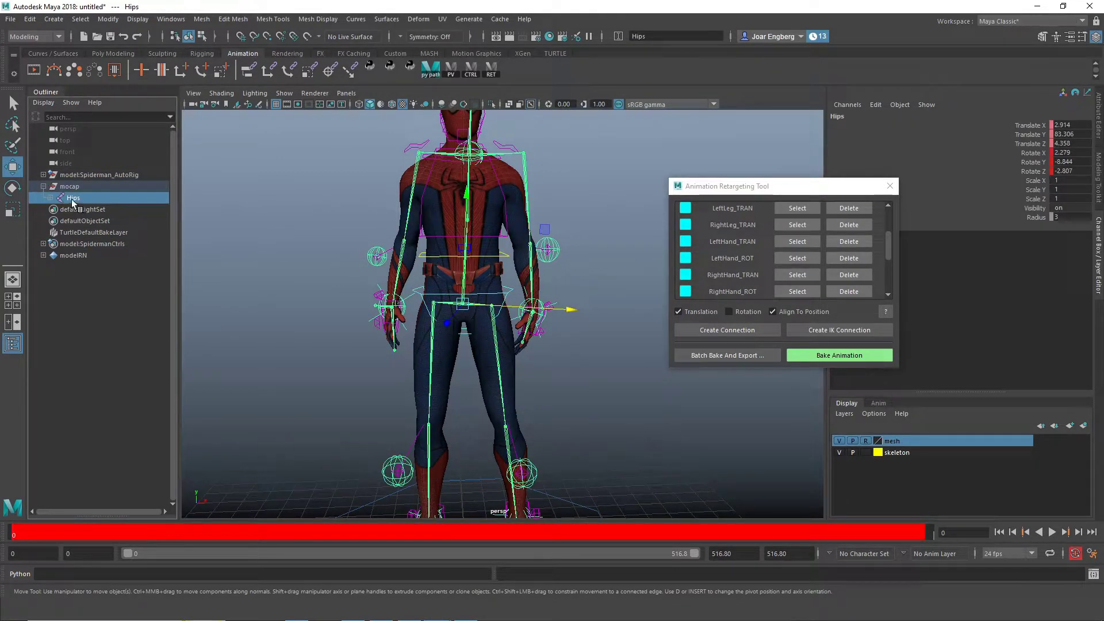
pyautogui.click(728, 312)
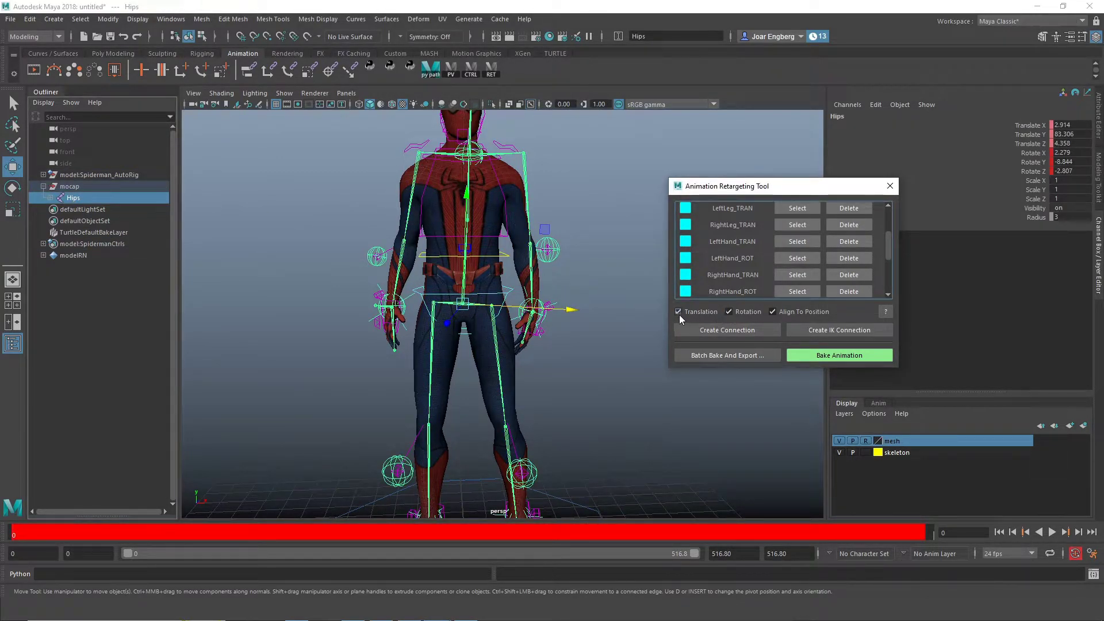
pyautogui.click(779, 312)
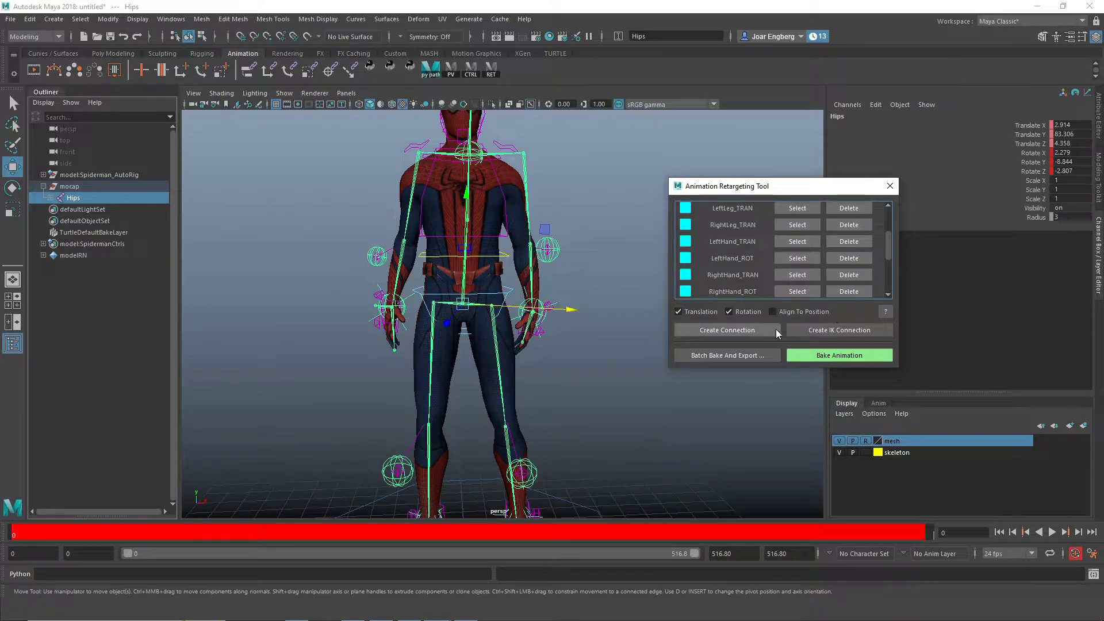
pyautogui.click(759, 331)
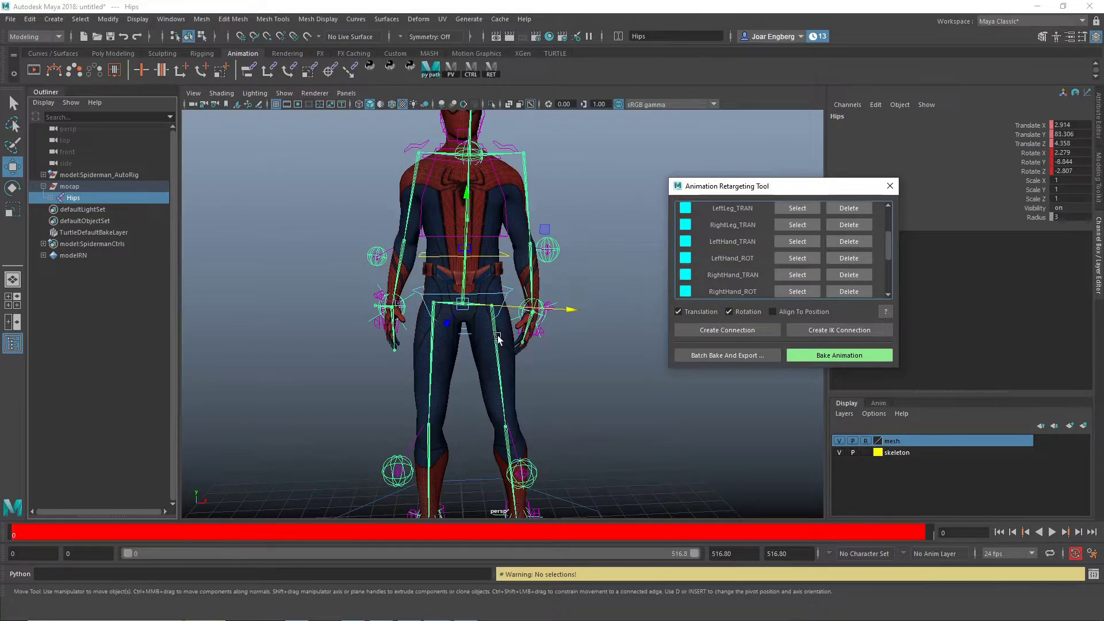
pyautogui.click(506, 255)
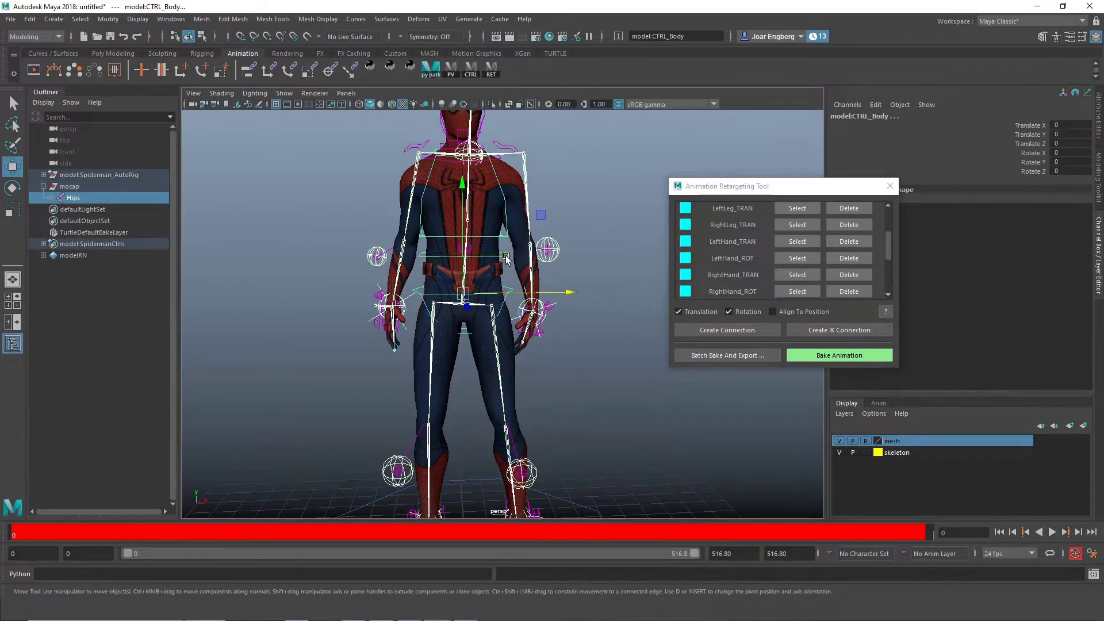
pyautogui.click(738, 331)
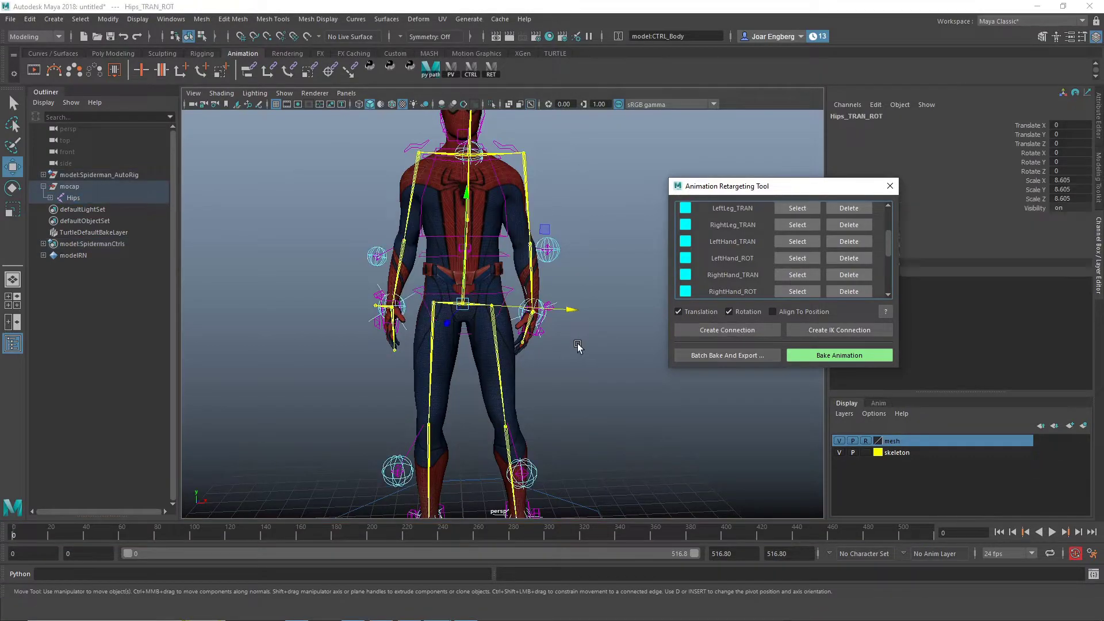
# Play back the retargeted animation on the whole rig, stop it and return to the first frame
pyautogui.click(602, 412)
pyautogui.scroll(-5, 480, 369)
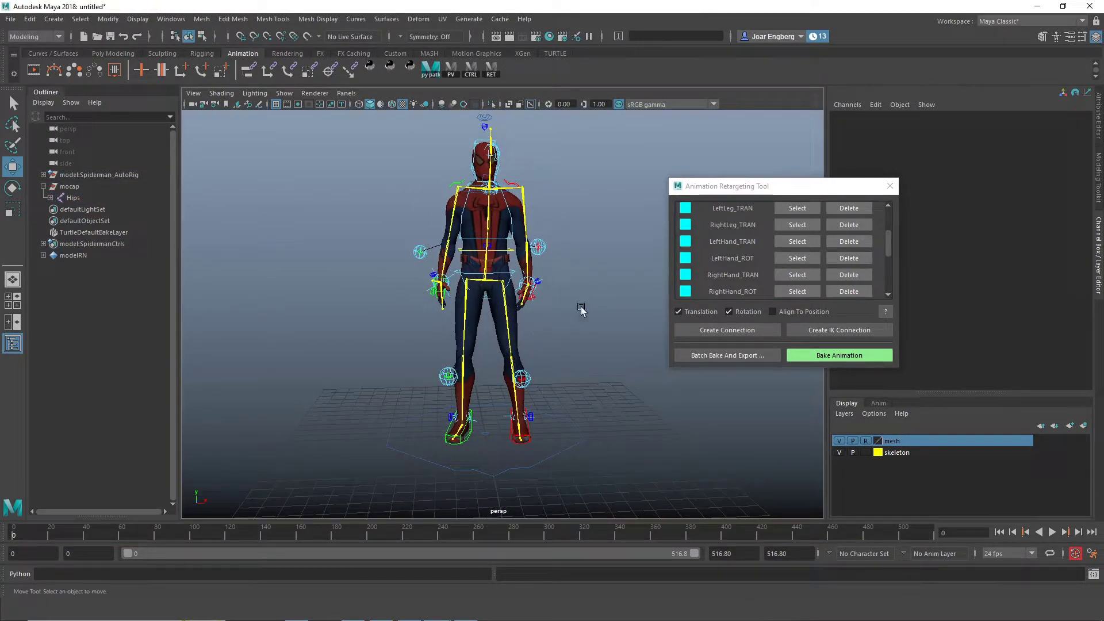
pyautogui.hotkey('alt', 'v')
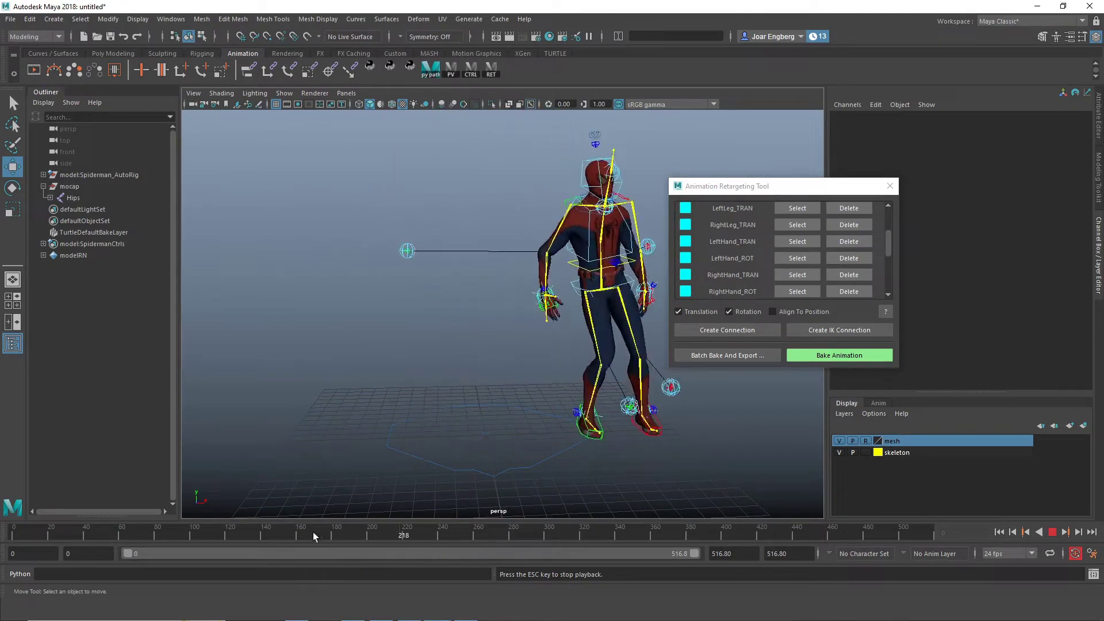
pyautogui.press('Escape')
pyautogui.hotkey('alt', 'shift', 'v')
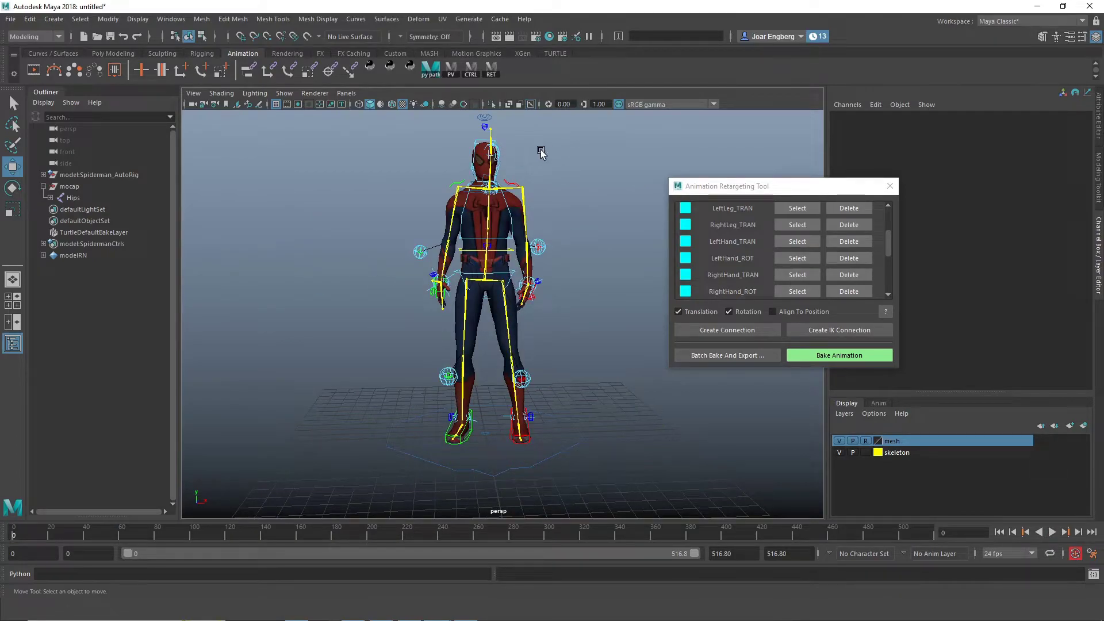
# Select the Head_ROT connection node and rotate it to about 86, -2 and -18 degrees, bowing the head forward
pyautogui.scroll(-3, 764, 261)
pyautogui.scroll(3, 774, 256)
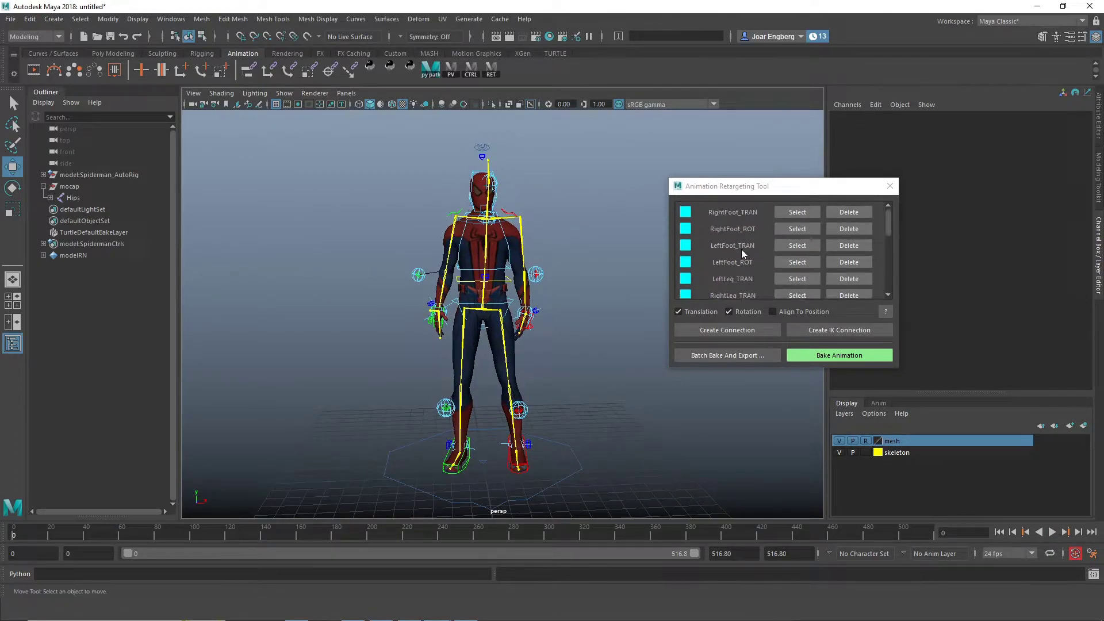
pyautogui.scroll(-3, 754, 256)
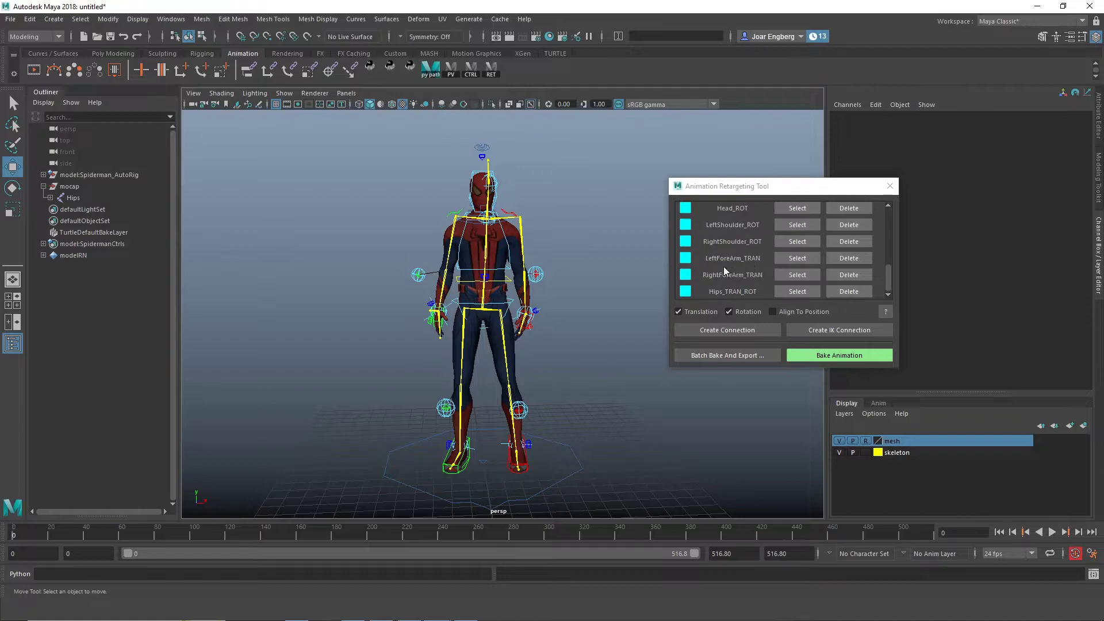
pyautogui.scroll(2, 757, 266)
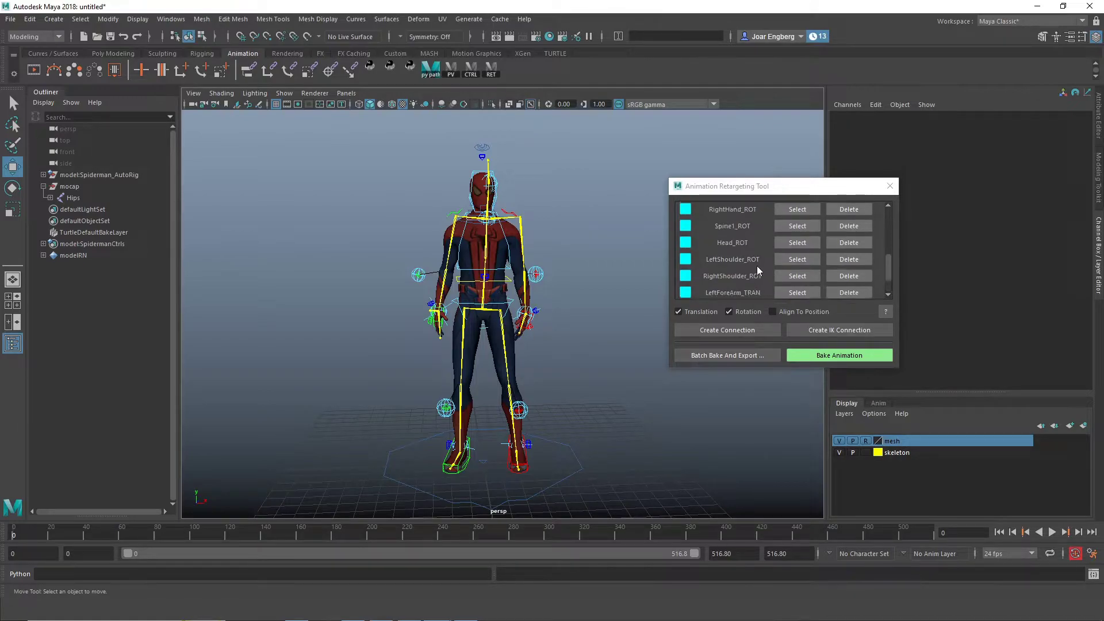
pyautogui.click(787, 262)
pyautogui.press('e')
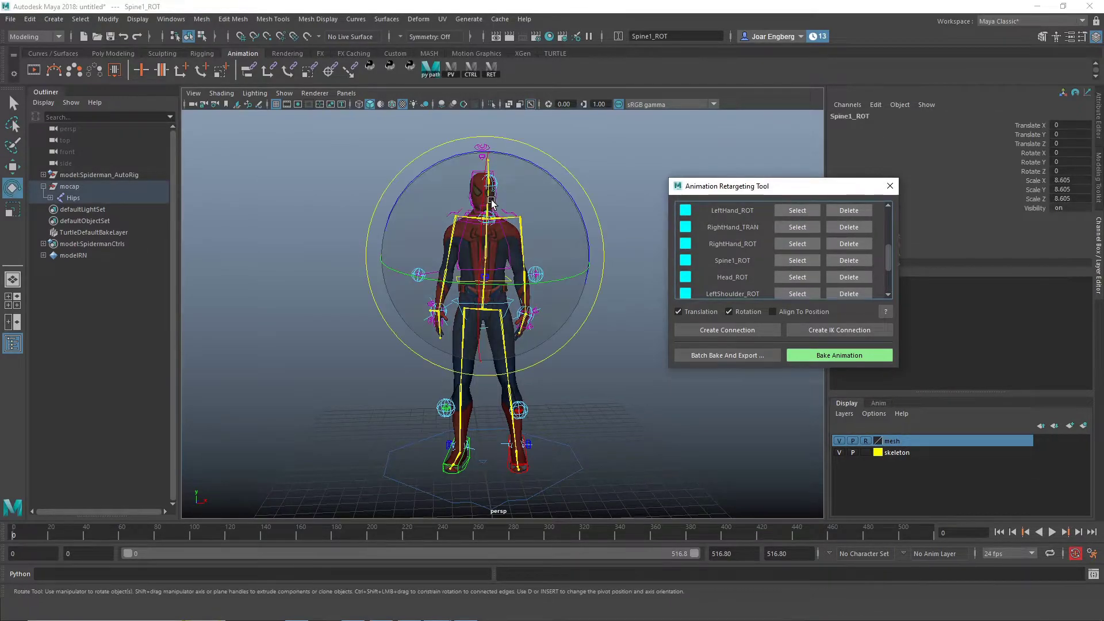
pyautogui.moveTo(487, 195); pyautogui.dragTo(471, 252)
pyautogui.click(797, 277)
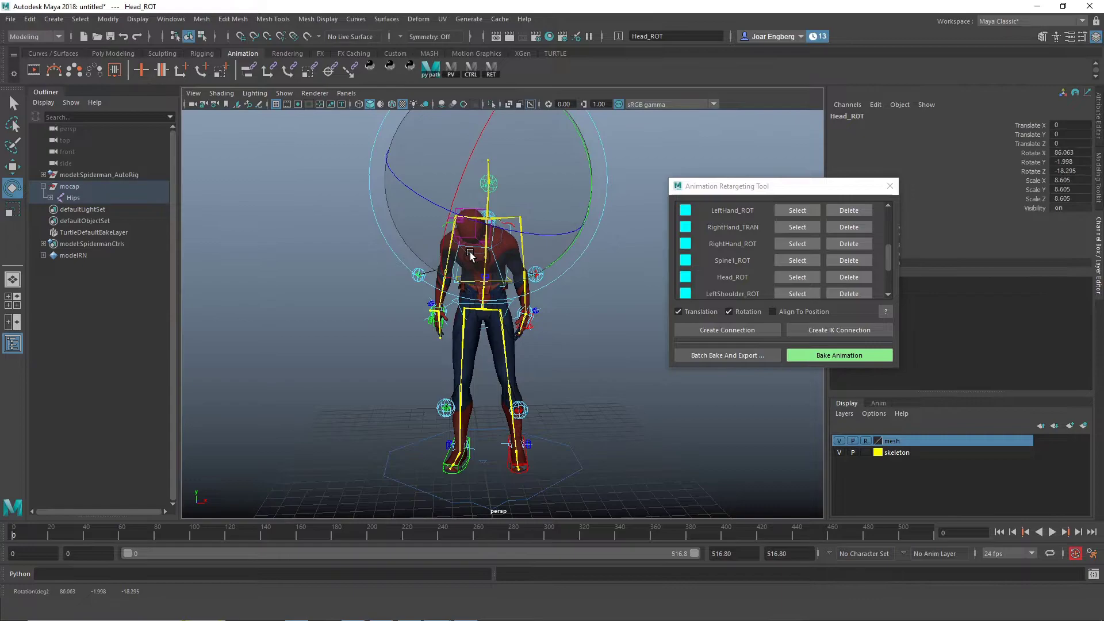
# Play the animation with the skeleton layer hidden to check the head offset, then stop and show the skeleton again
pyautogui.click(320, 273)
pyautogui.hotkey('alt', 'v')
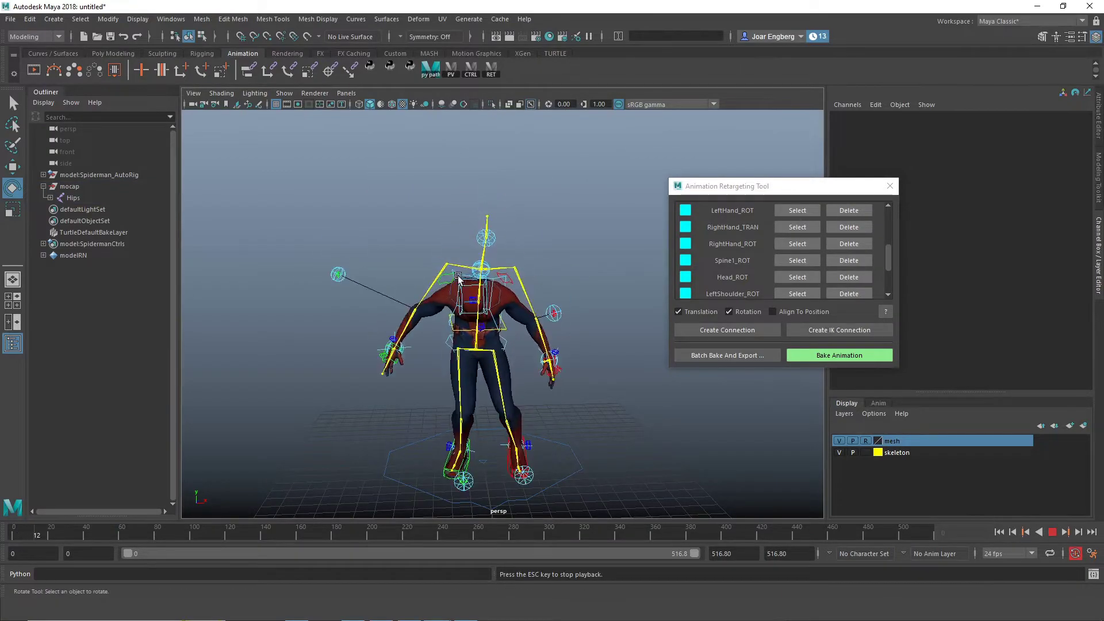
pyautogui.click(839, 453)
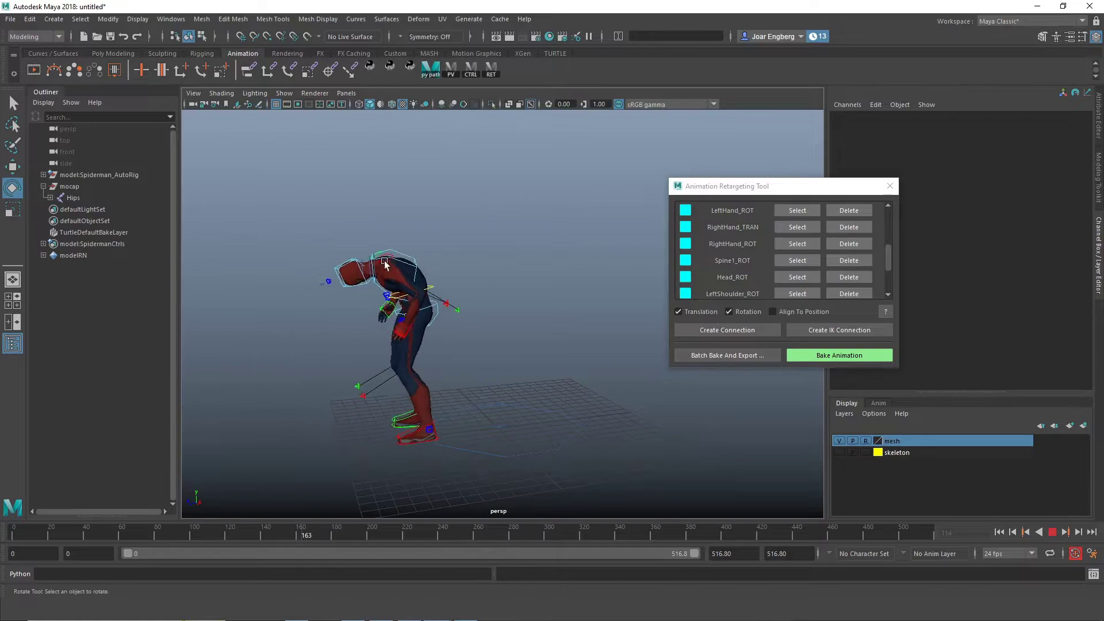
pyautogui.press('Escape')
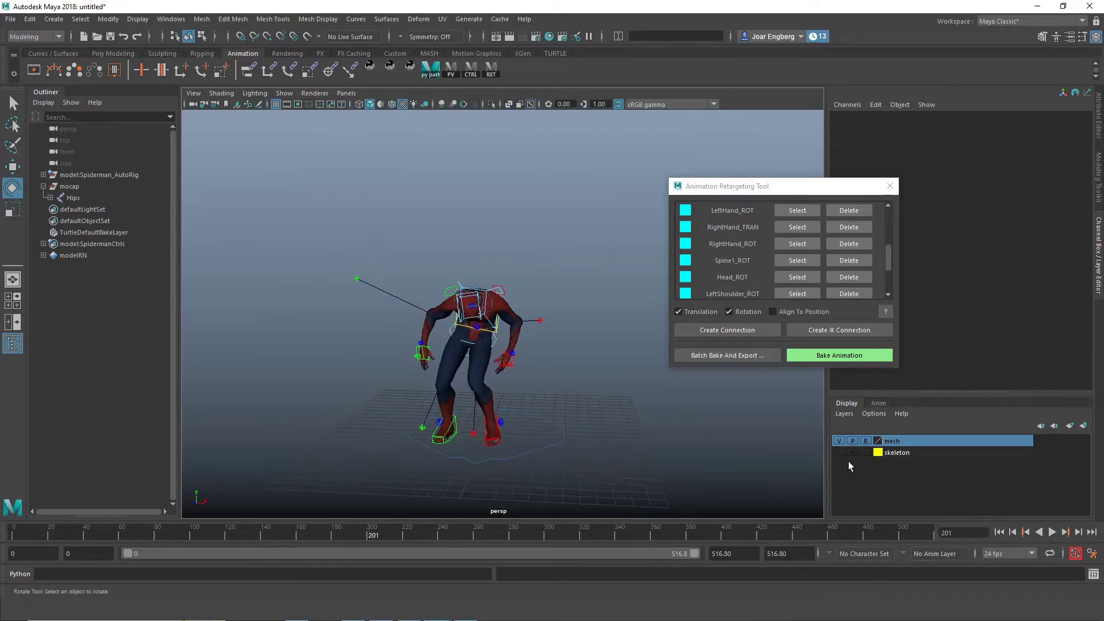
pyautogui.click(839, 452)
# Bake the animation onto the rig controls, accepting removal of the connection nodes, and delete the mocap group
pyautogui.click(836, 356)
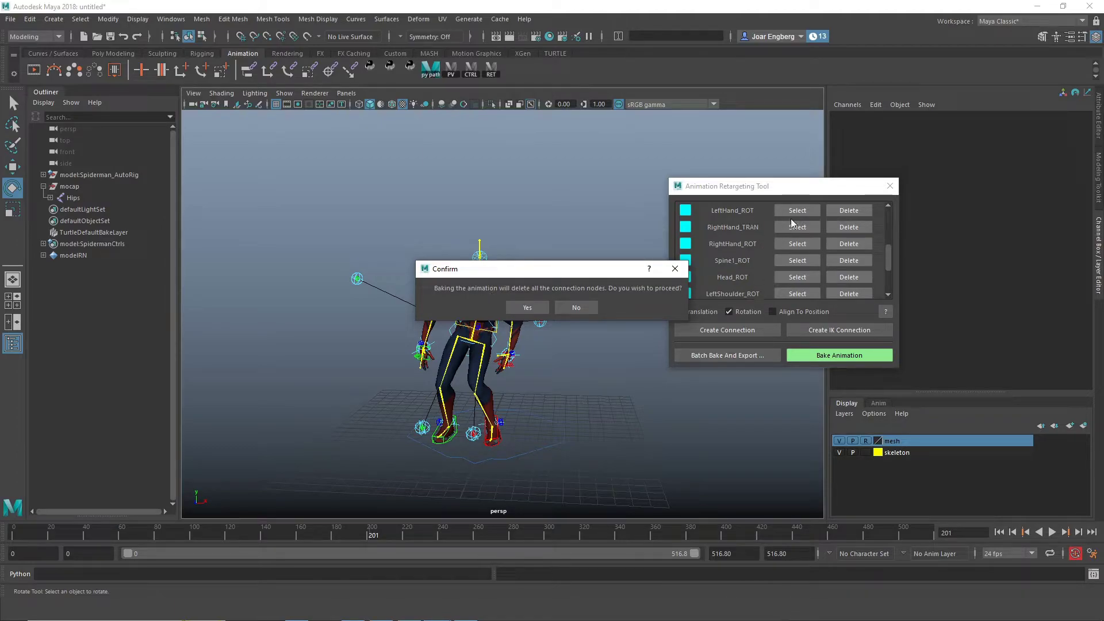
pyautogui.click(527, 307)
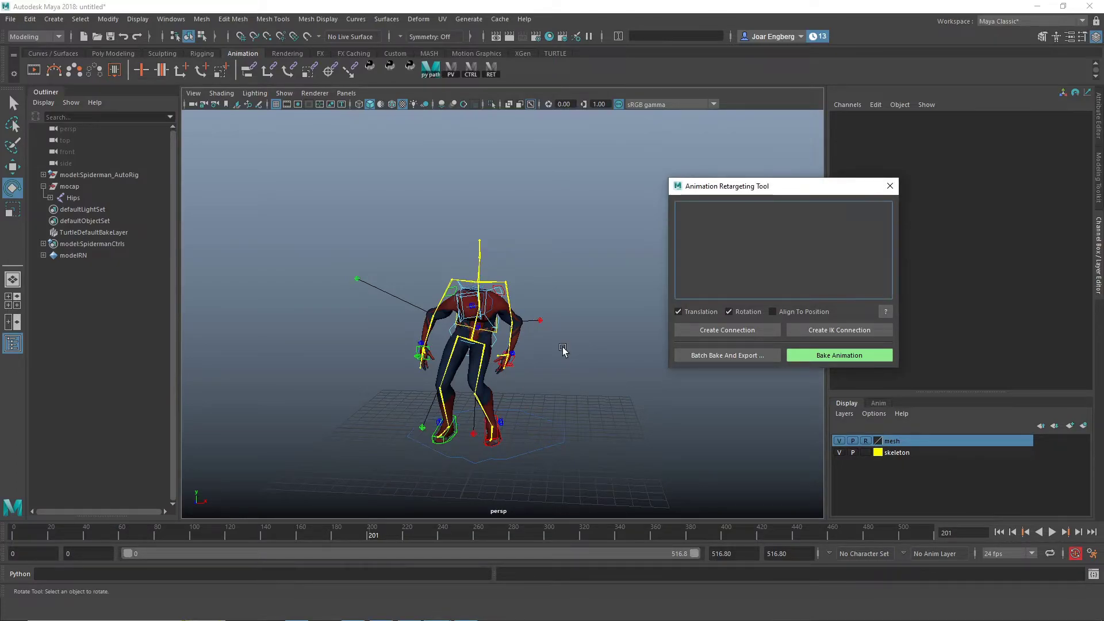
pyautogui.click(83, 186)
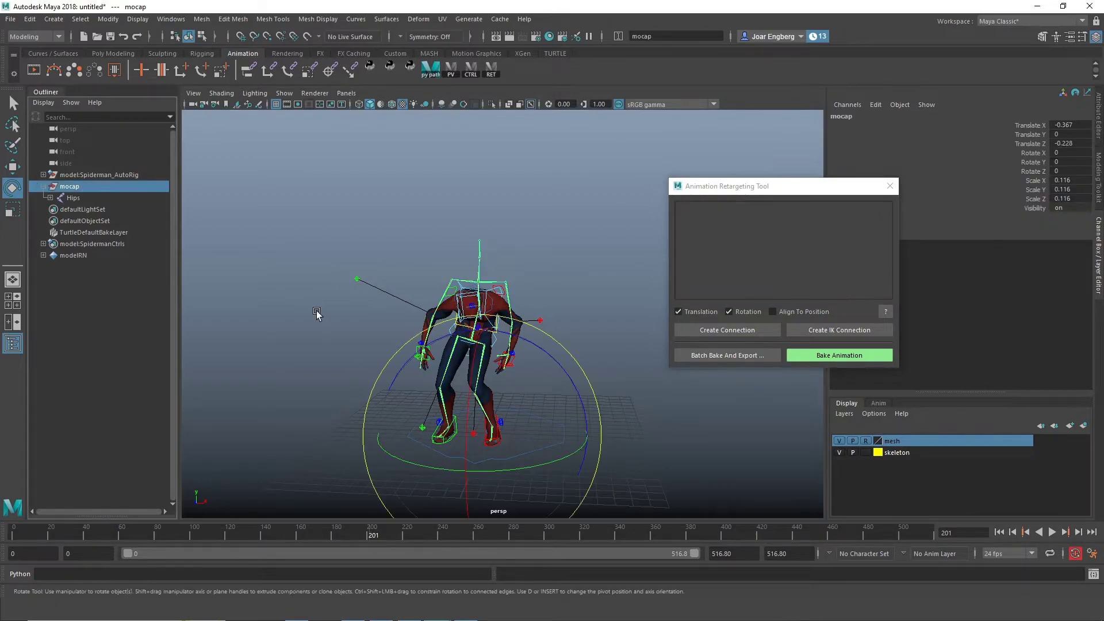
pyautogui.press('Delete')
# Play back the baked animation on the Spiderman rig without the mocap skeleton and stop it
pyautogui.hotkey('alt', 'v')
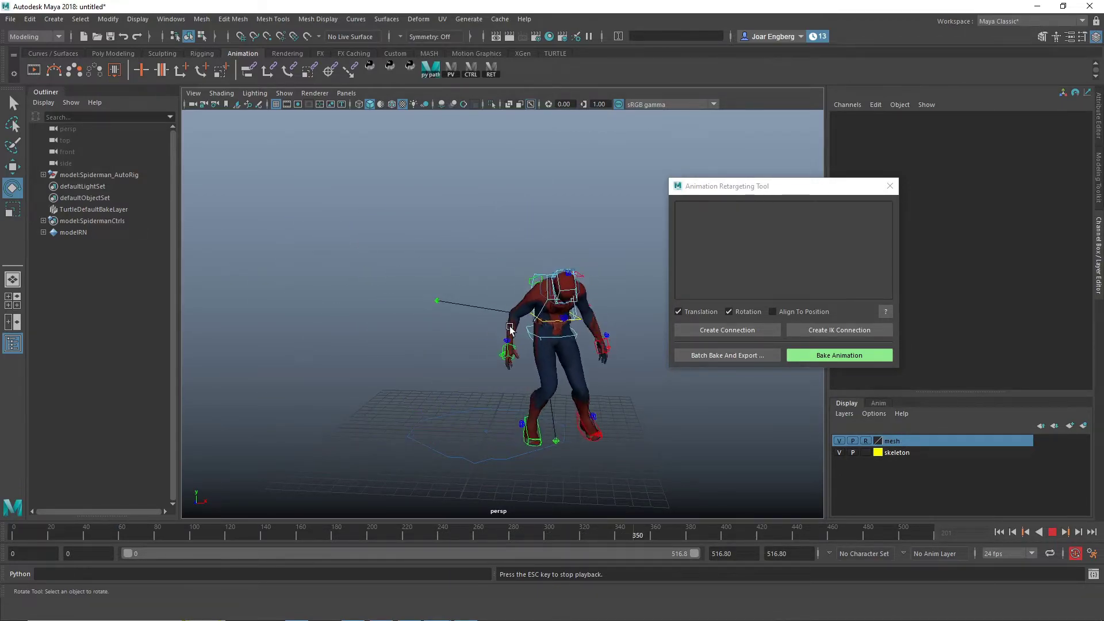
pyautogui.press('Escape')
pyautogui.click(557, 298)
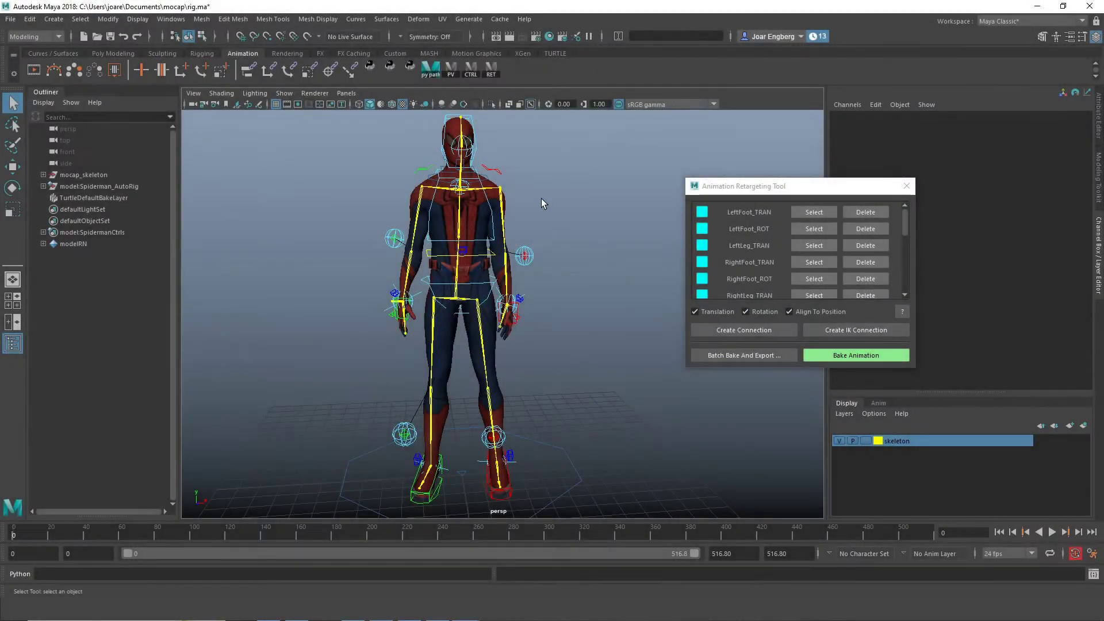
# Review the connection list in the rig.ma scene, play the retargeted animation, and inspect the mocap RightArm joint
pyautogui.scroll(-5, 768, 253)
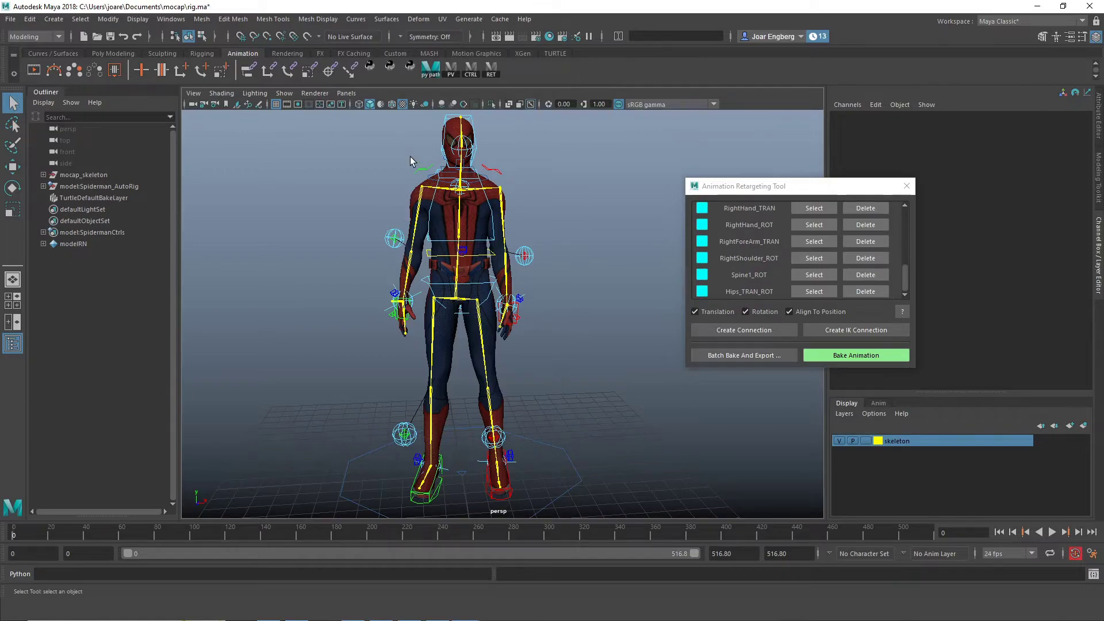
pyautogui.hotkey('alt', 'v')
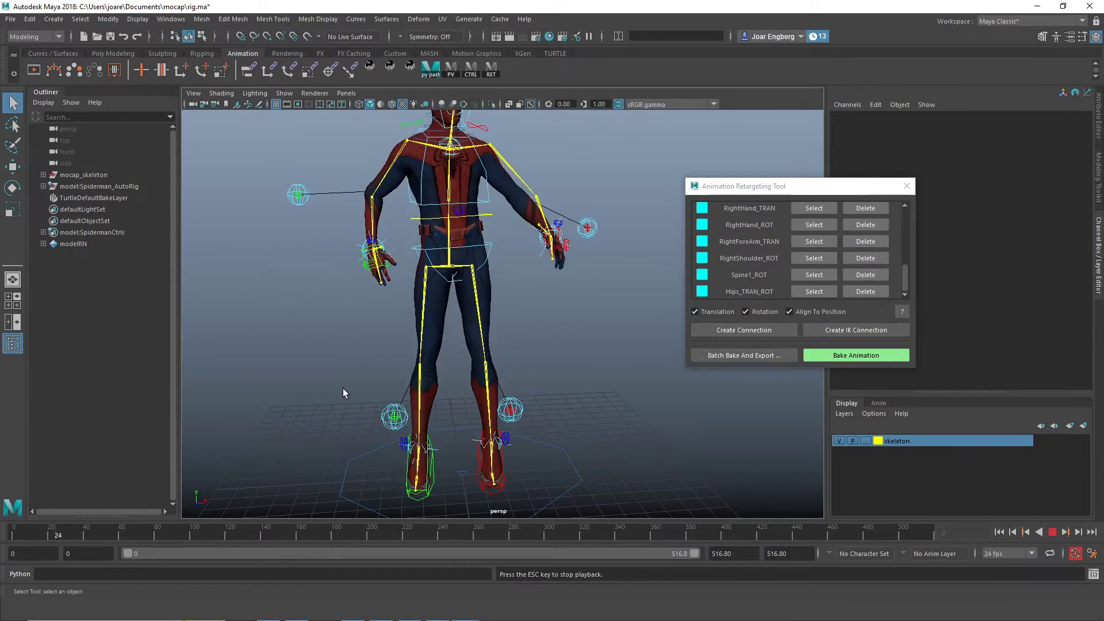
pyautogui.press('Escape')
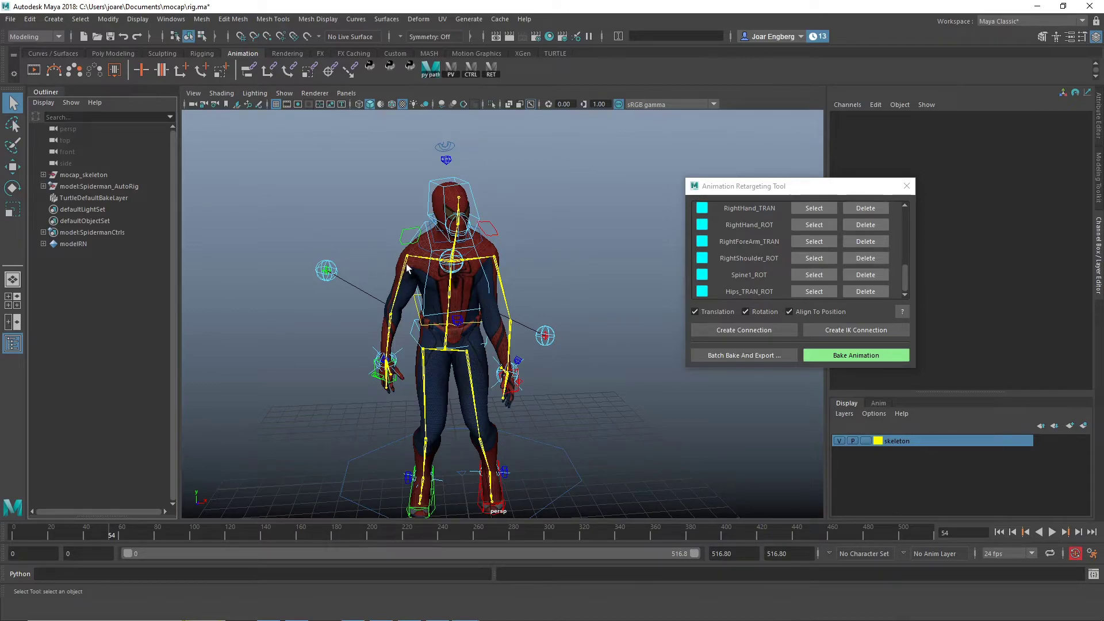
pyautogui.click(413, 246)
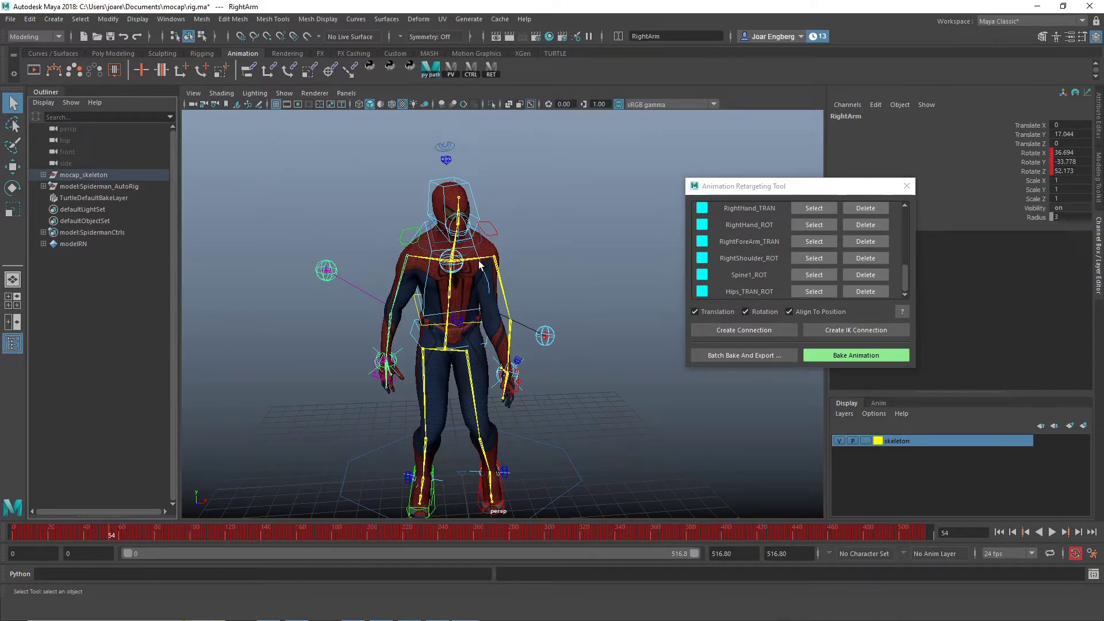
pyautogui.click(237, 159)
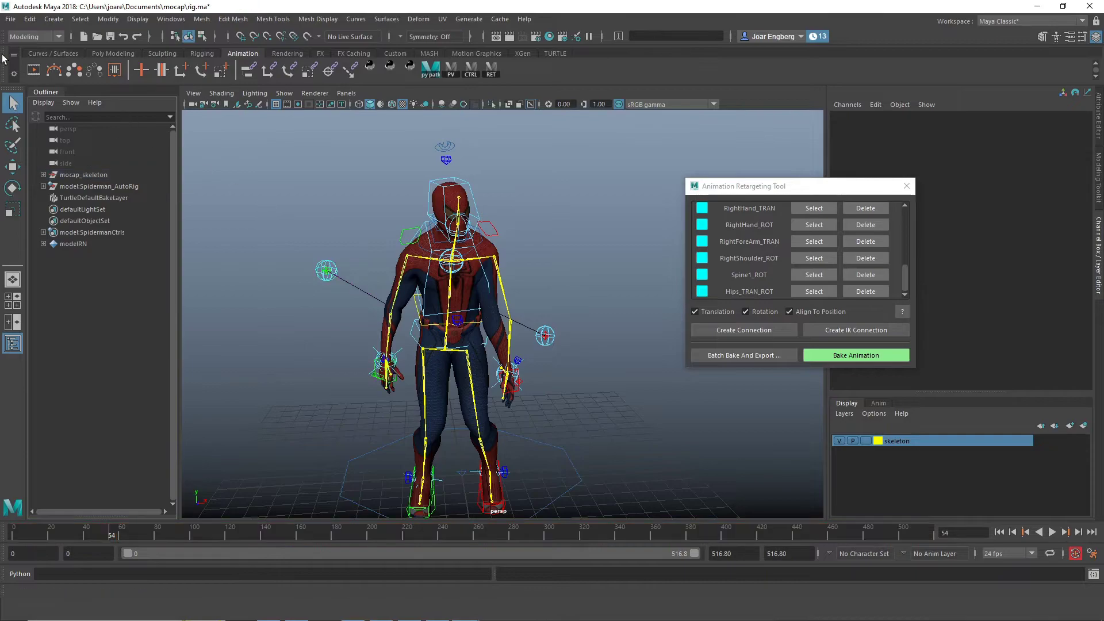
# Import 0017_MonkeyVault001.fbx onto the mocap skeleton with the FBX file content set to Update animation
pyautogui.click(6, 21)
pyautogui.click(65, 146)
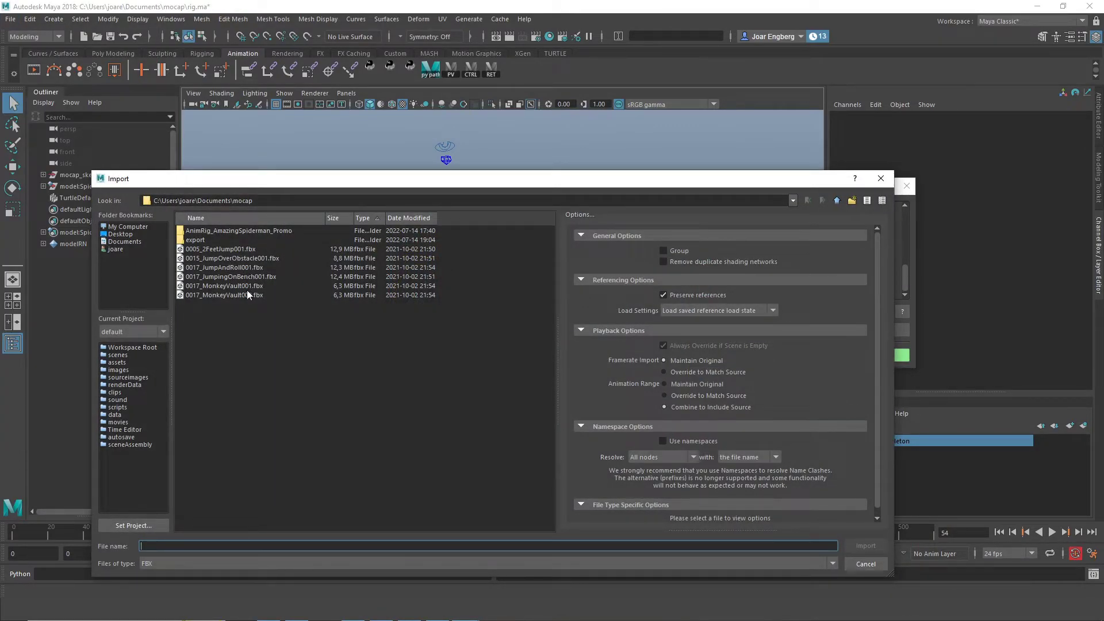
pyautogui.click(248, 277)
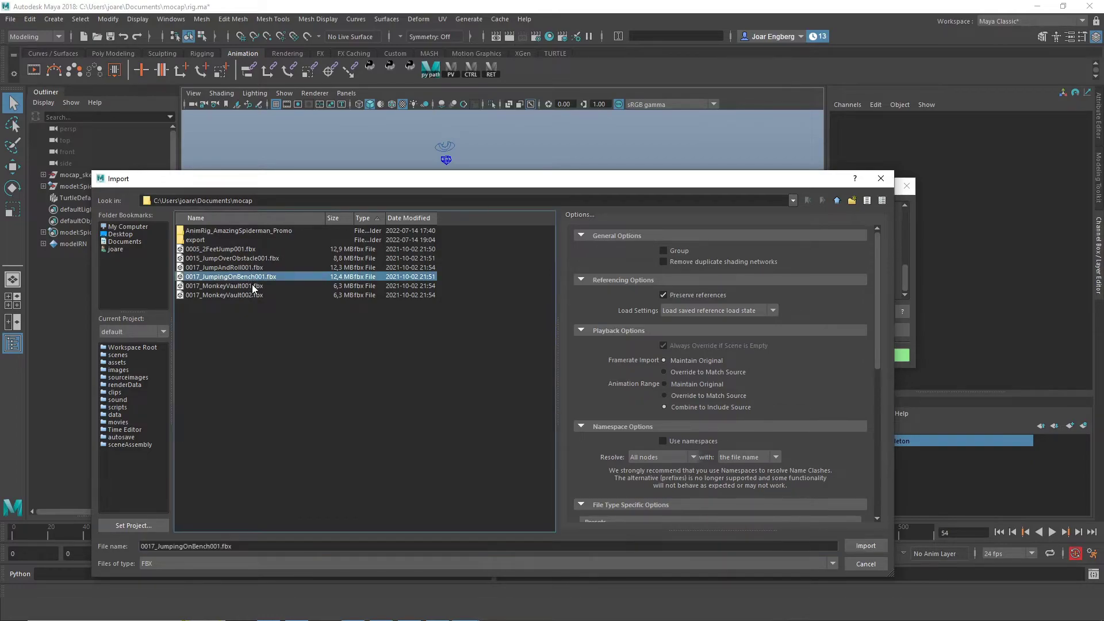
pyautogui.click(248, 286)
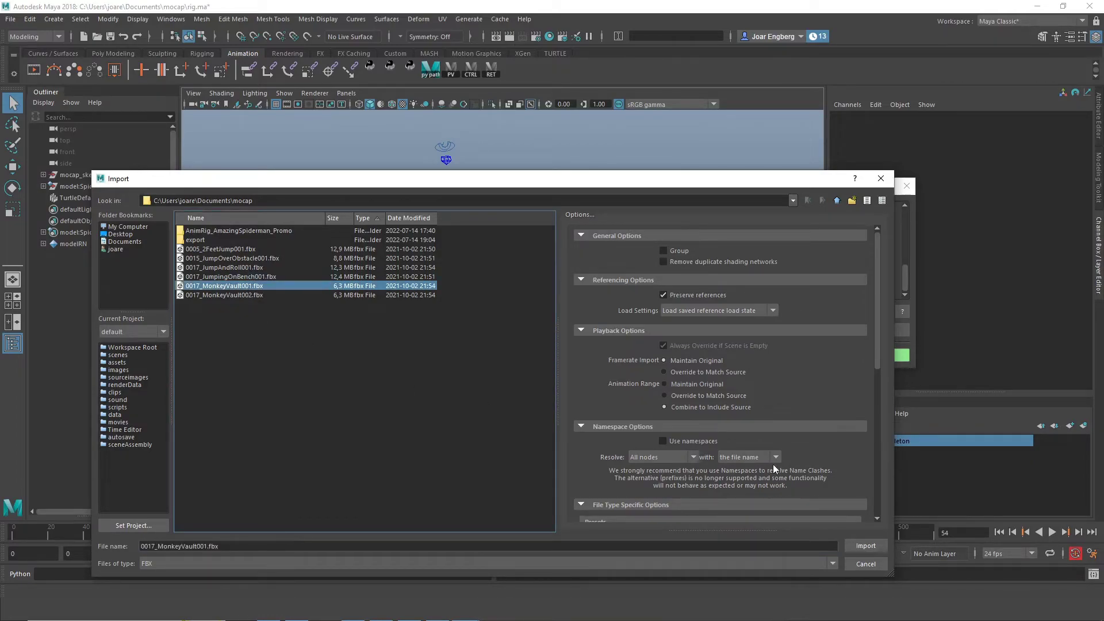
pyautogui.scroll(-10, 765, 459)
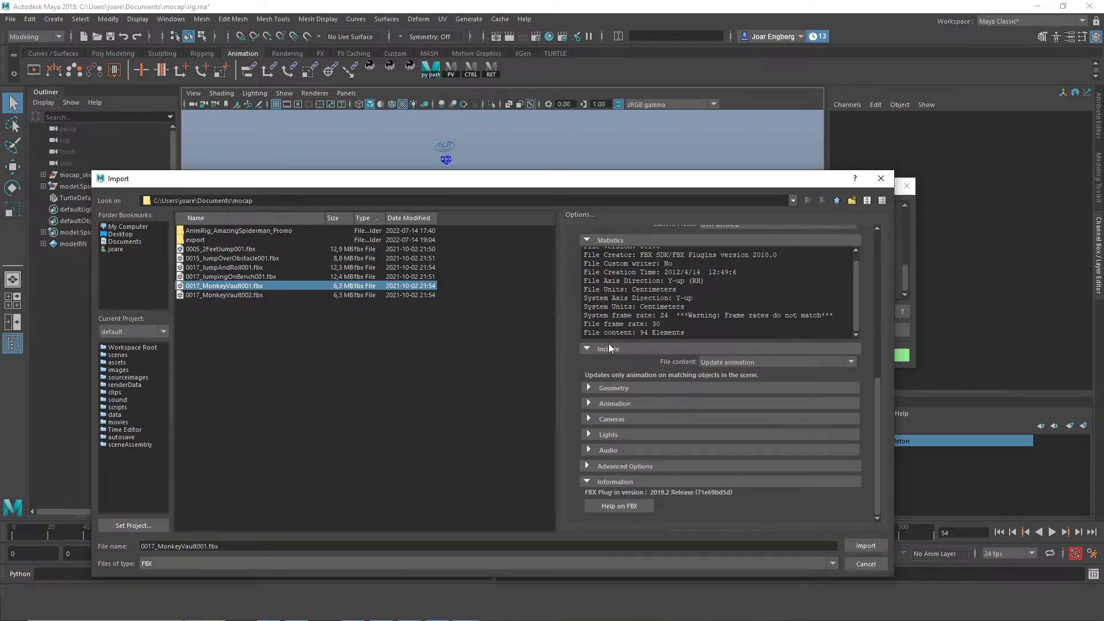
pyautogui.click(712, 362)
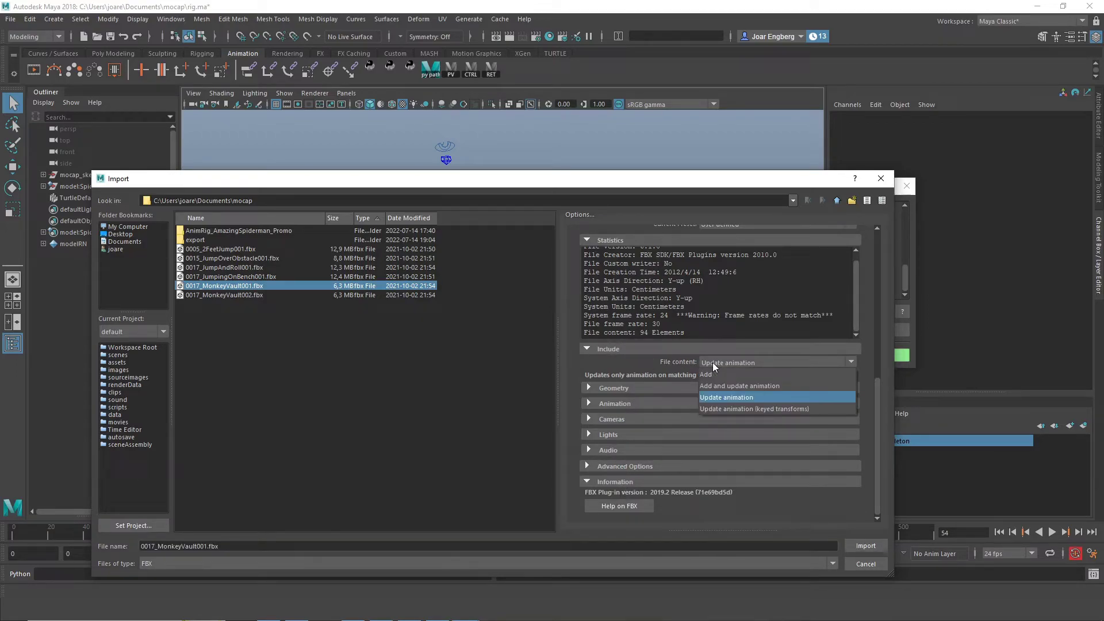
pyautogui.click(725, 395)
pyautogui.click(866, 546)
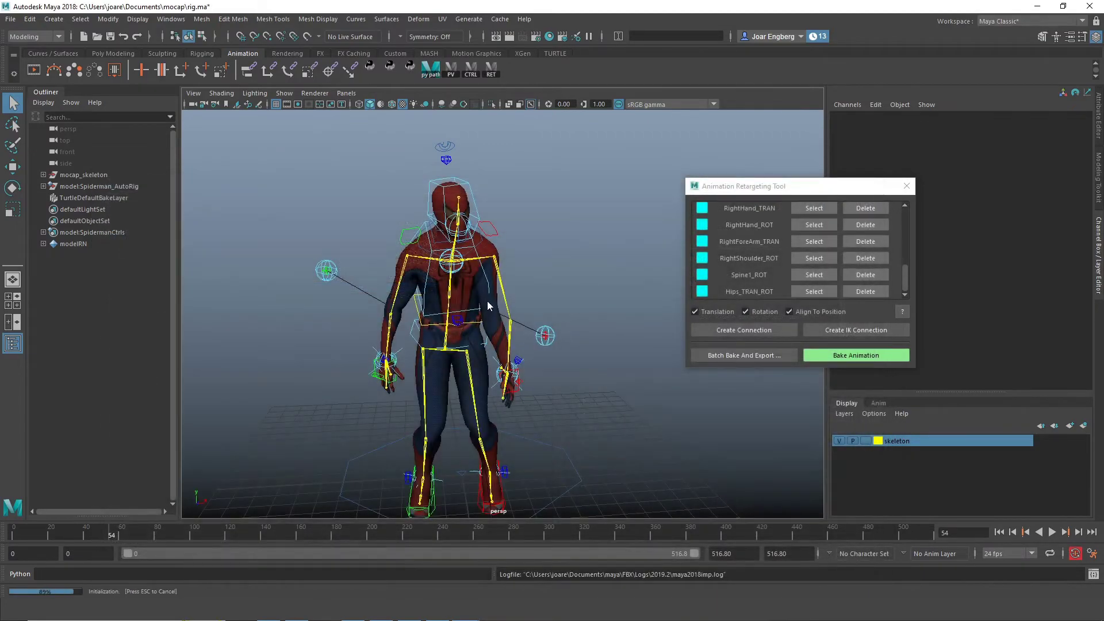
# Play the monkey vault animation on the connected Spiderman rig, framing the whole movement, and look over the connection list
pyautogui.scroll(-7, 402, 284)
pyautogui.scroll(2, 402, 284)
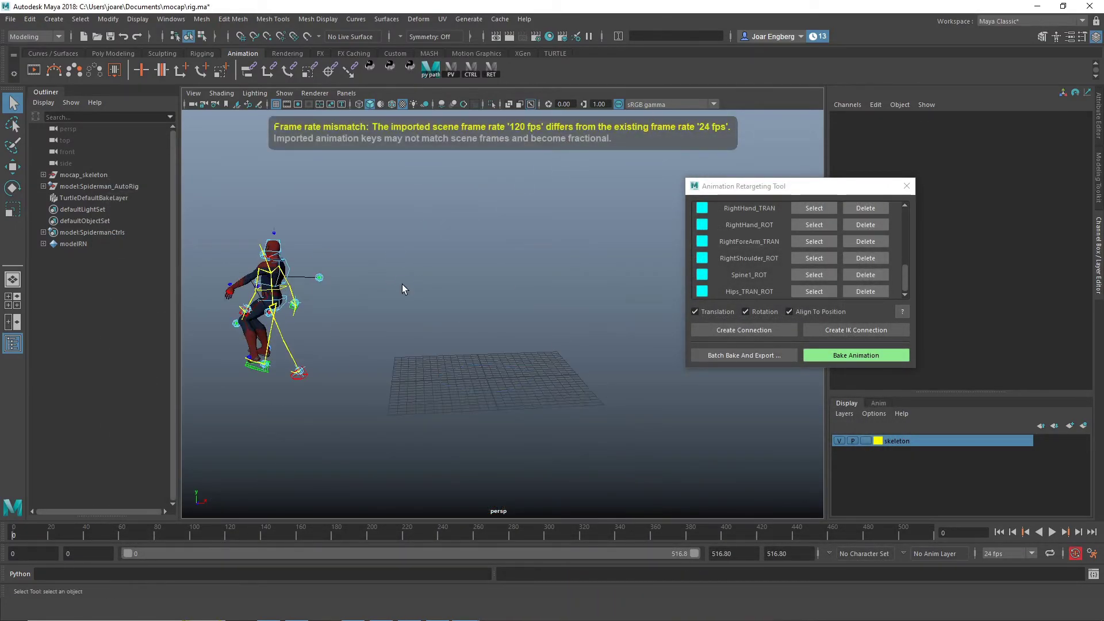
pyautogui.keyDown('alt'); pyautogui.moveTo(402, 284); pyautogui.dragTo(434, 268, button='middle'); pyautogui.keyUp('alt')
pyautogui.hotkey('alt', 'v')
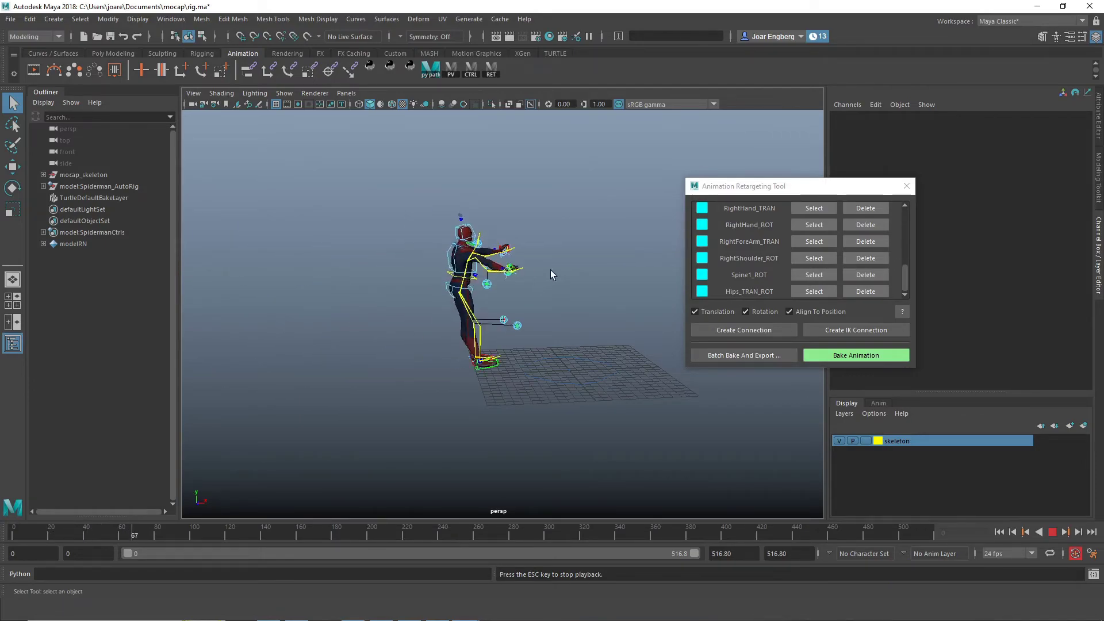
pyautogui.scroll(10, 741, 236)
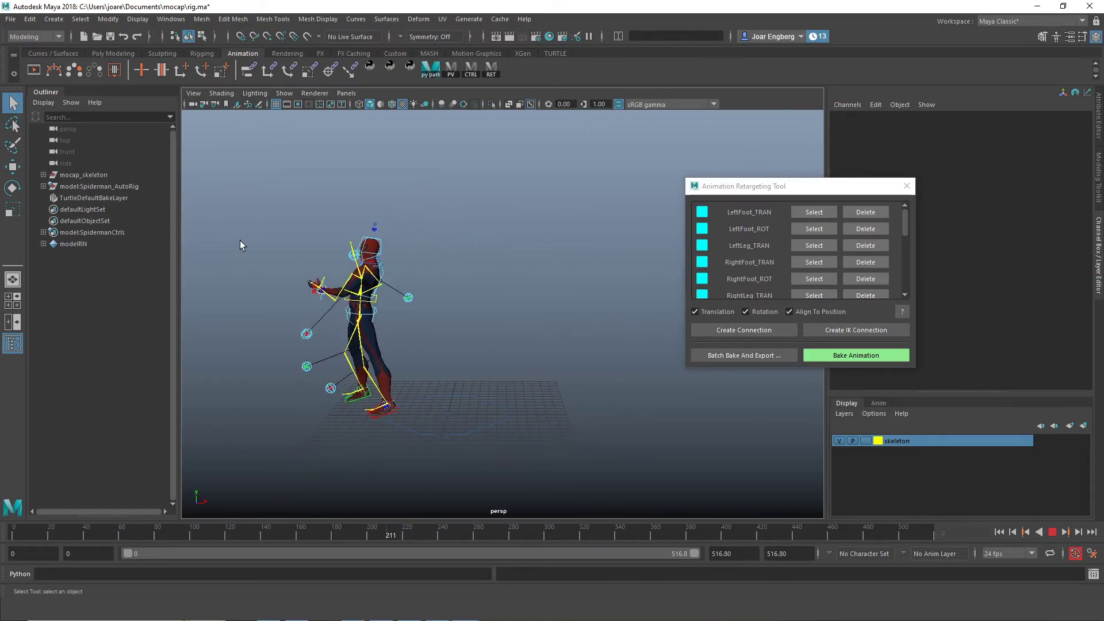
# Stop playback, import 0017_JumpAndRoll001.fbx onto the mocap skeleton, and play the jump and roll animation on the rig
pyautogui.click(11, 22)
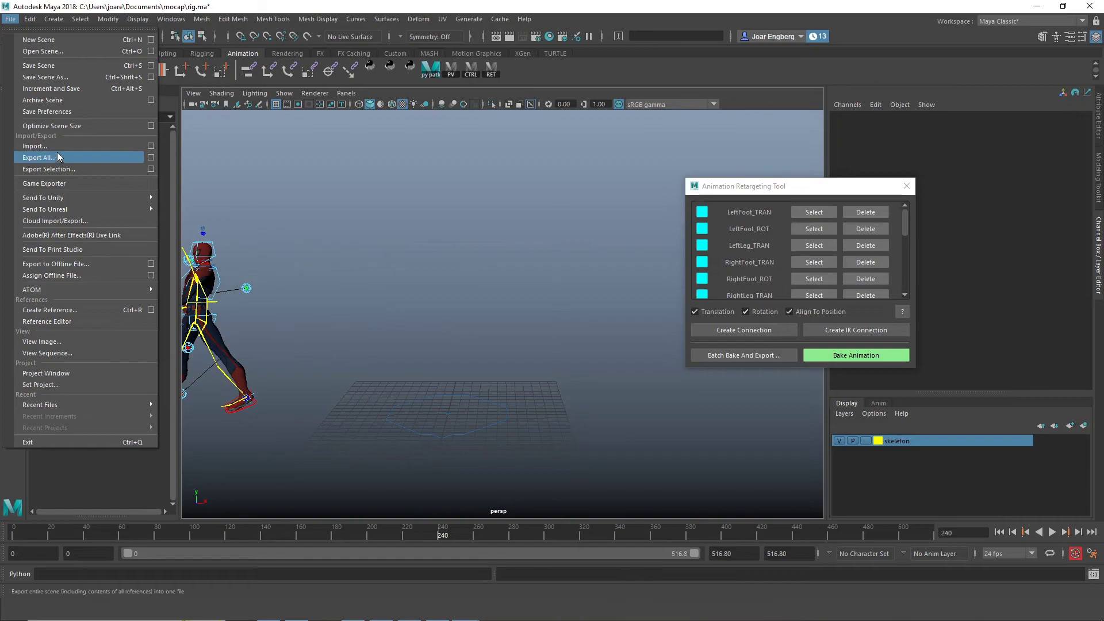
pyautogui.click(34, 153)
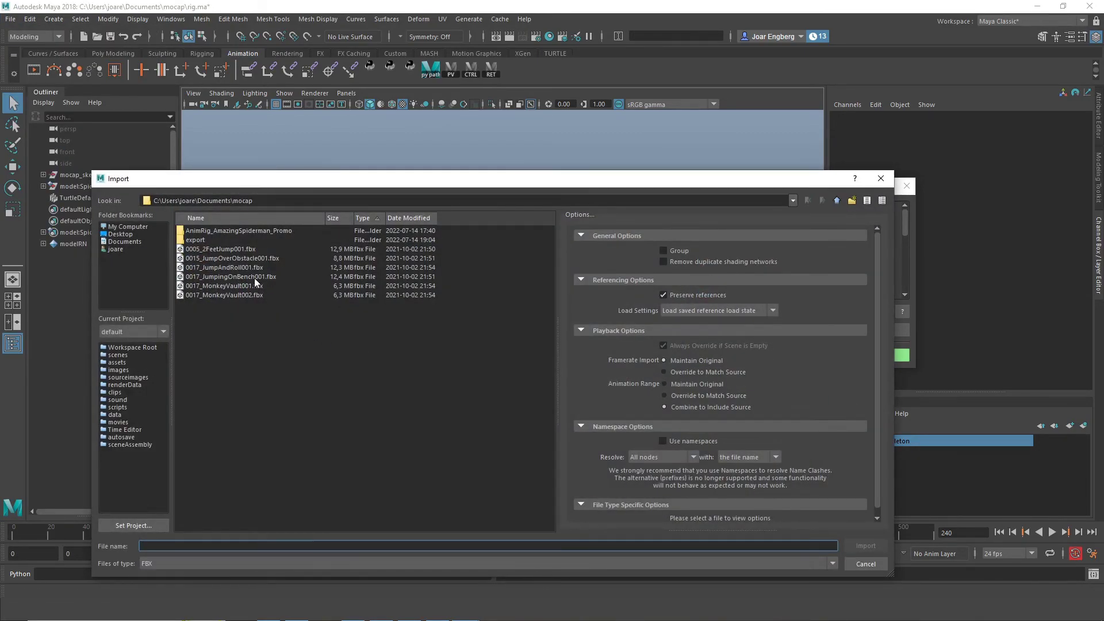
pyautogui.doubleClick(253, 268)
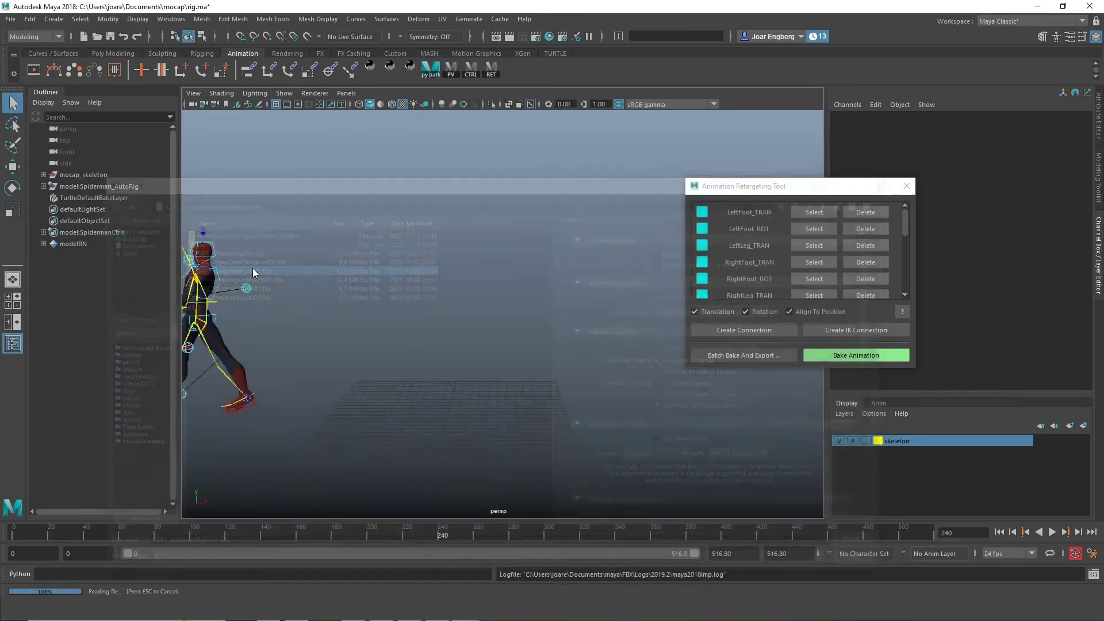
pyautogui.click(302, 525)
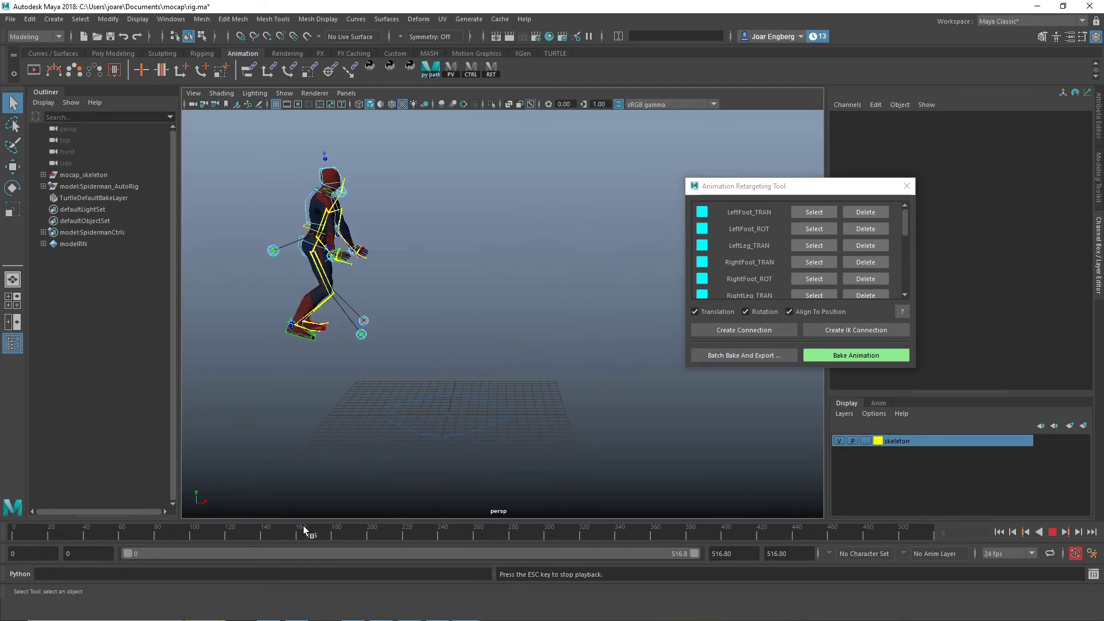